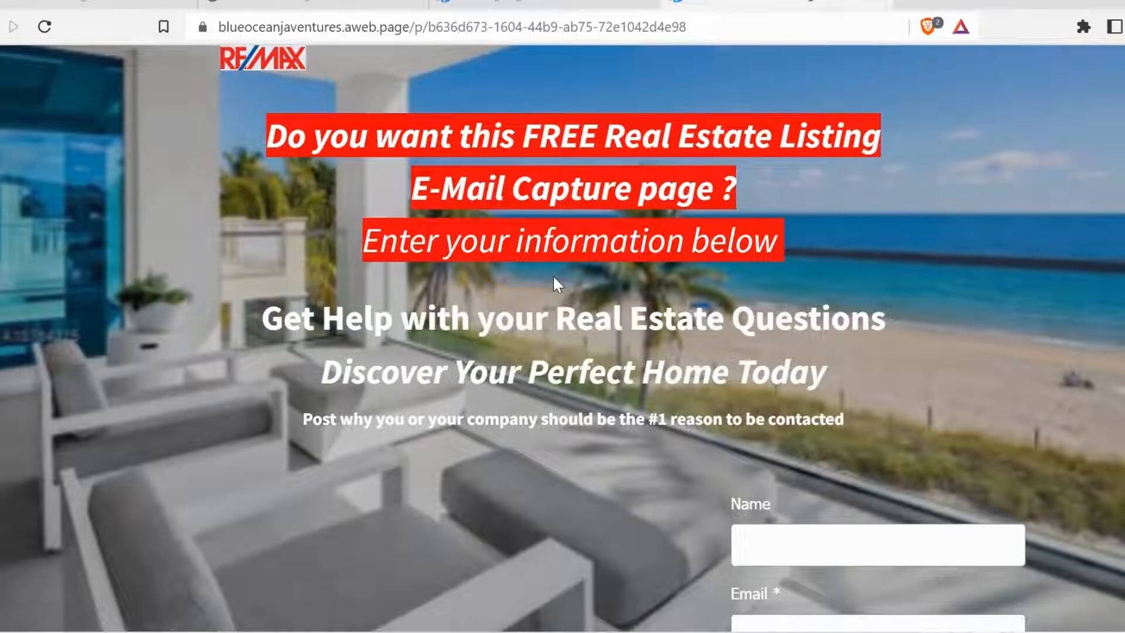
- Examine the published landing page's headline, sign-up form, statistics and the three benefit cards under "Why Work with Me ?"
scroll(553, 285, down, 1)
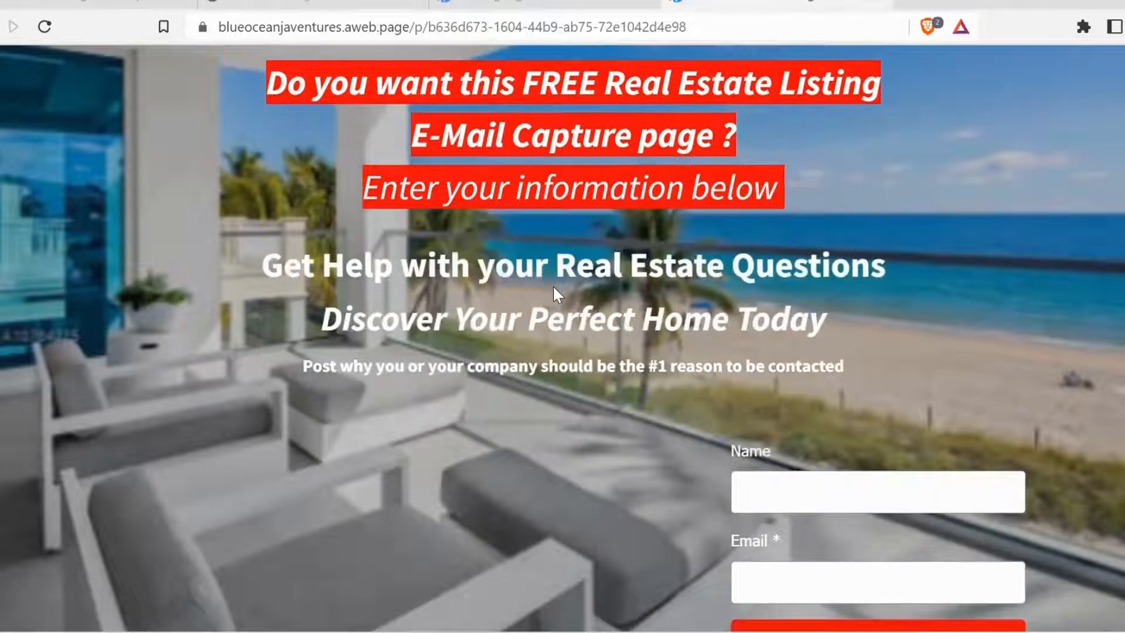
scroll(553, 292, down, 1)
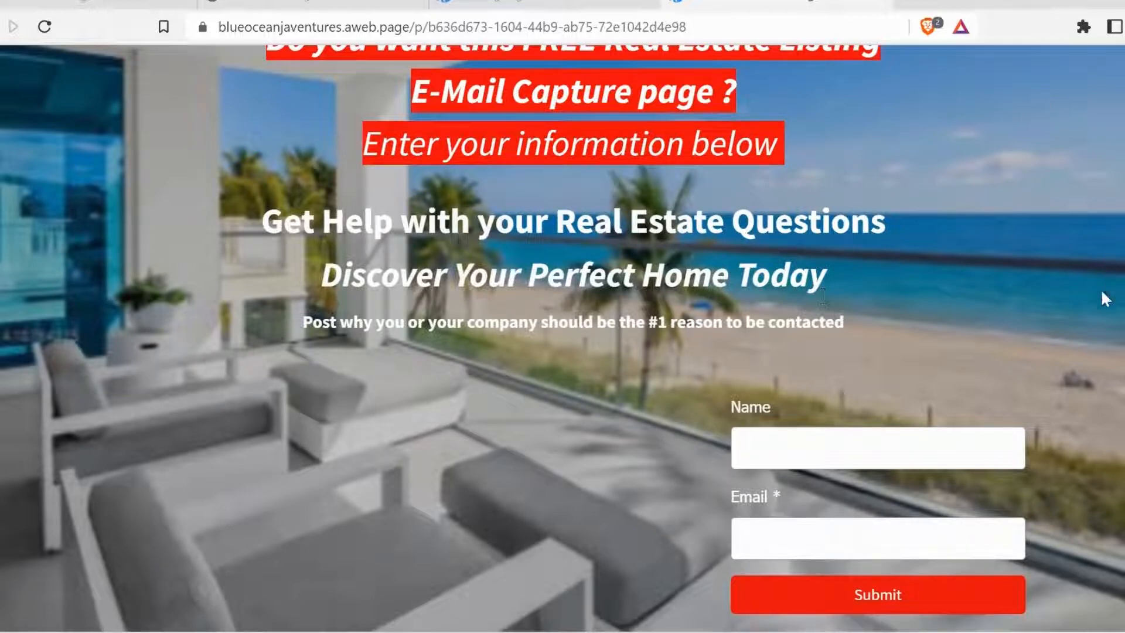
scroll(940, 271, down, 3)
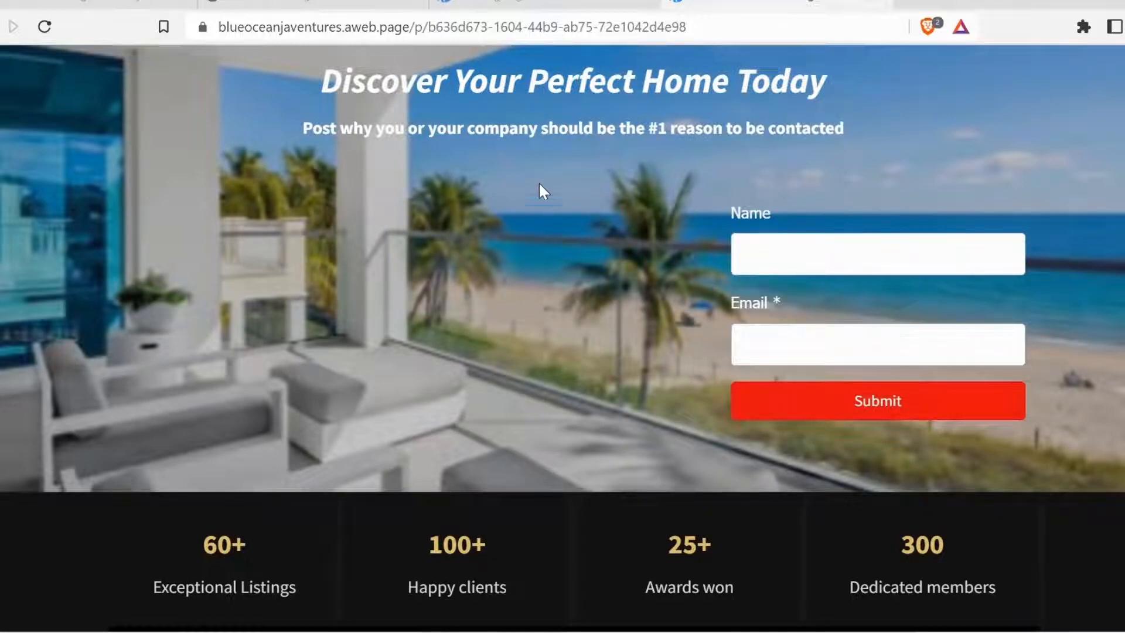
scroll(560, 198, down, 5)
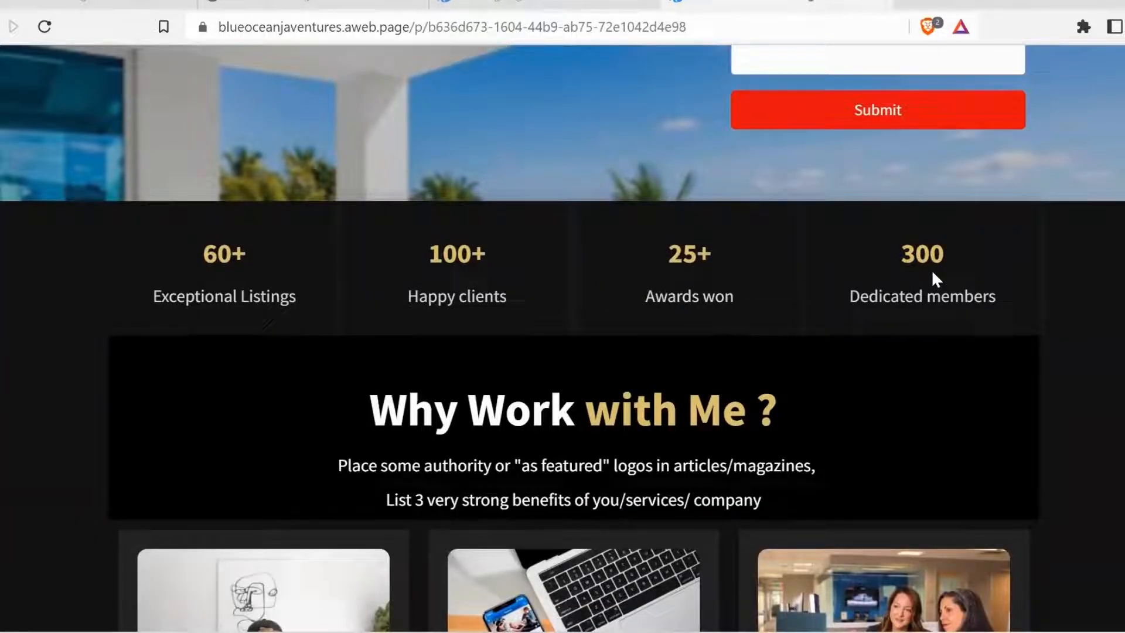
scroll(932, 276, down, 3)
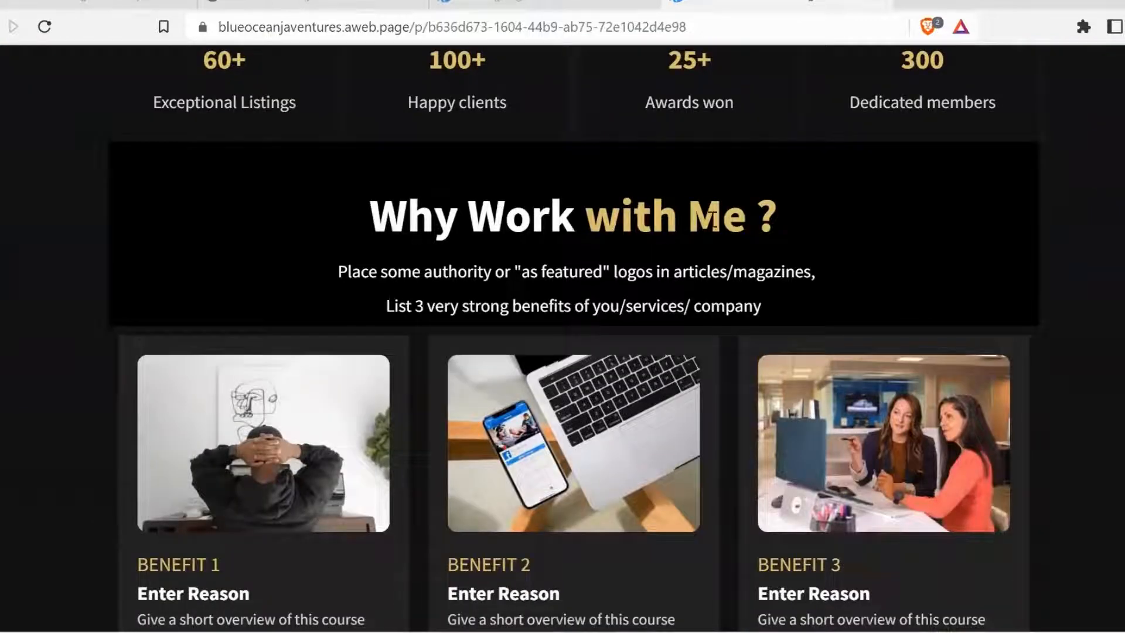
scroll(383, 325, down, 3)
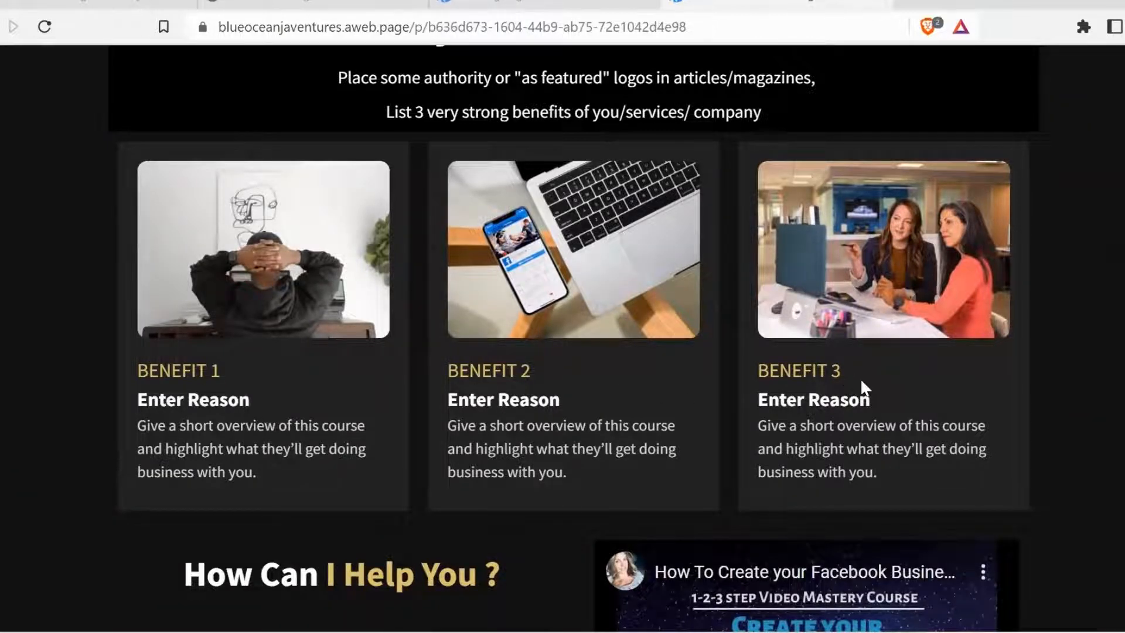
scroll(865, 388, down, 3)
scroll(859, 394, down, 2)
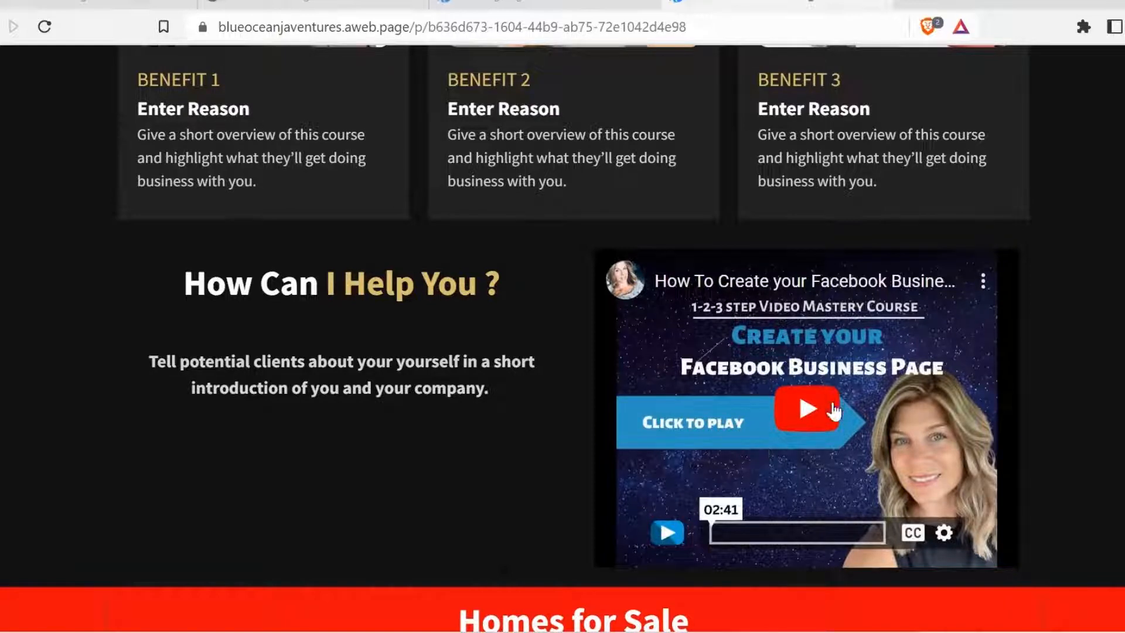
- Examine the Homes for Sale listings, the appointment call to action and the two testimonials further down the landing page
scroll(696, 416, down, 6)
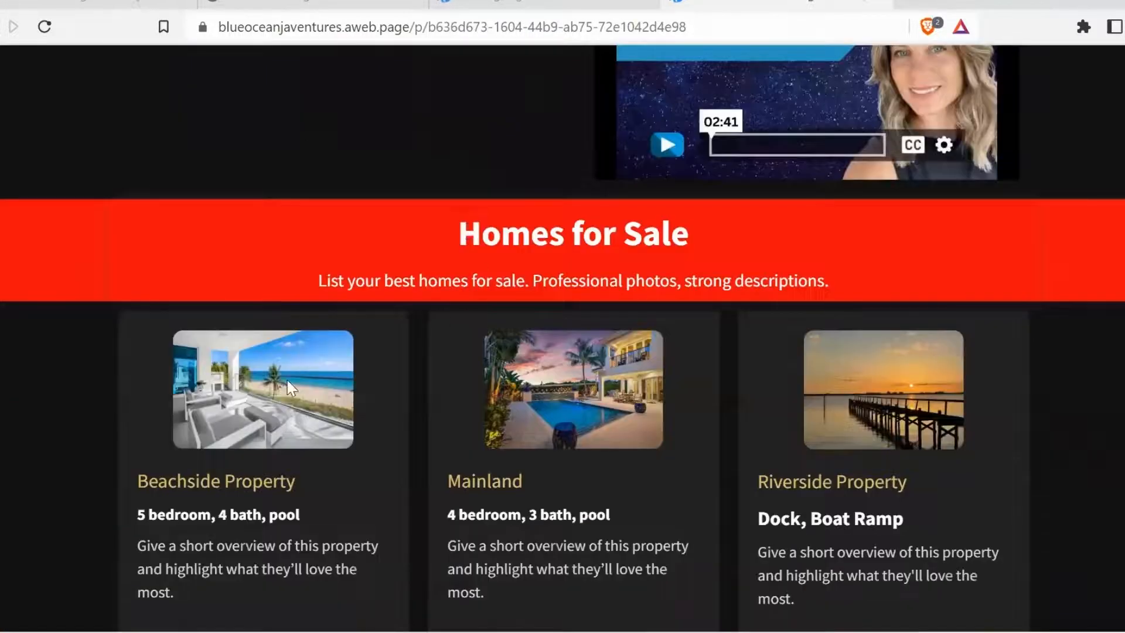
scroll(253, 386, down, 3)
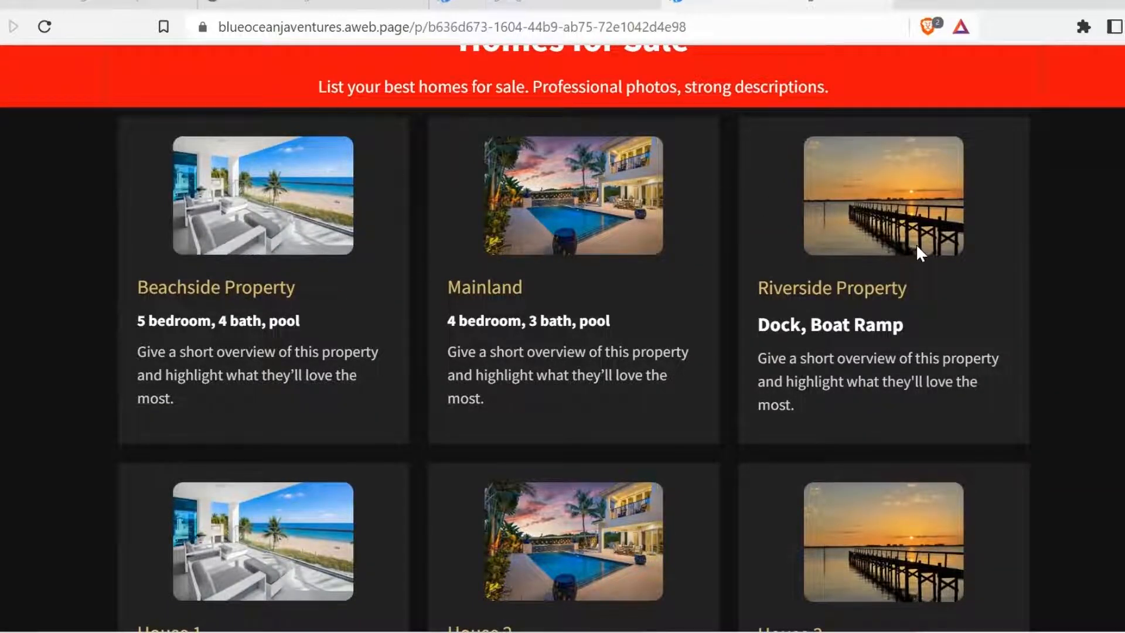
scroll(916, 244, down, 5)
scroll(910, 251, down, 4)
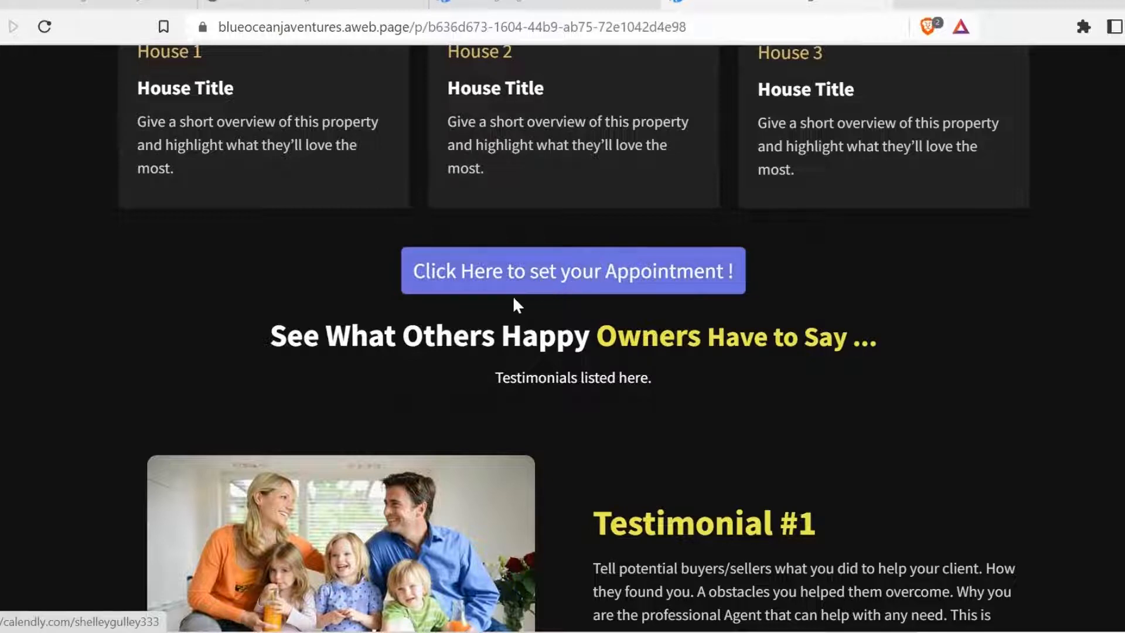
scroll(520, 300, down, 5)
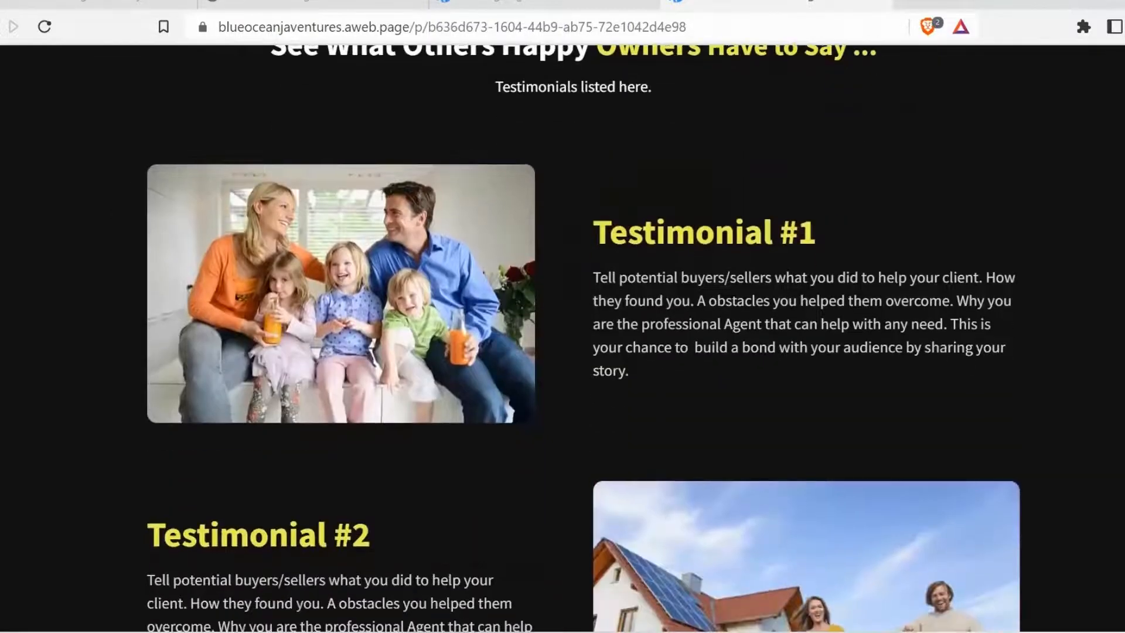
scroll(731, 303, down, 2)
scroll(731, 304, down, 2)
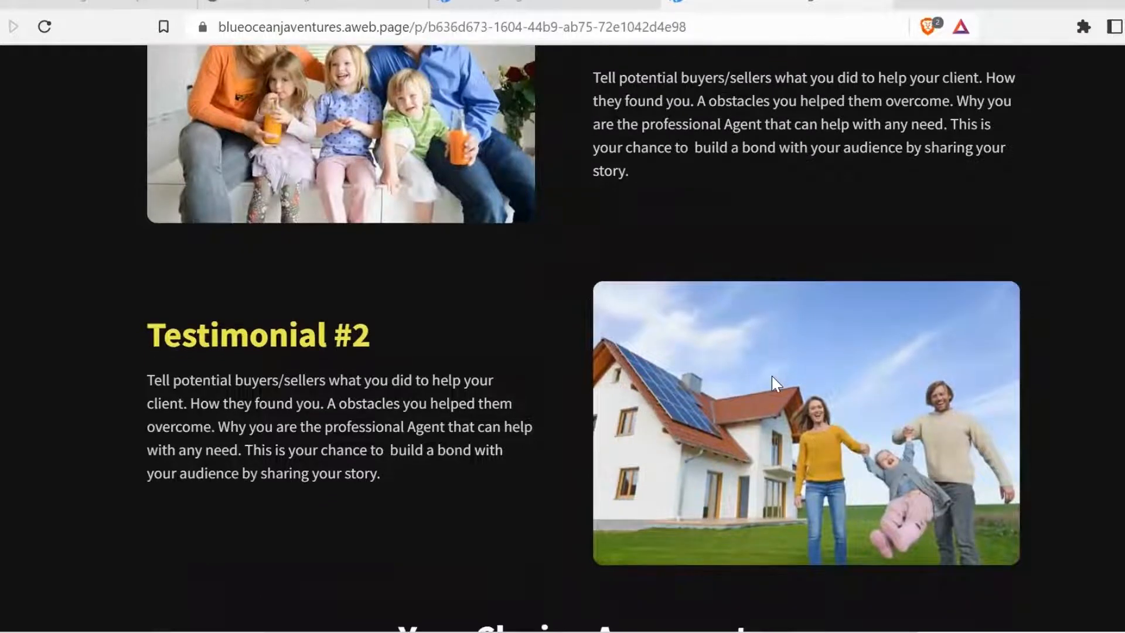
scroll(852, 372, down, 8)
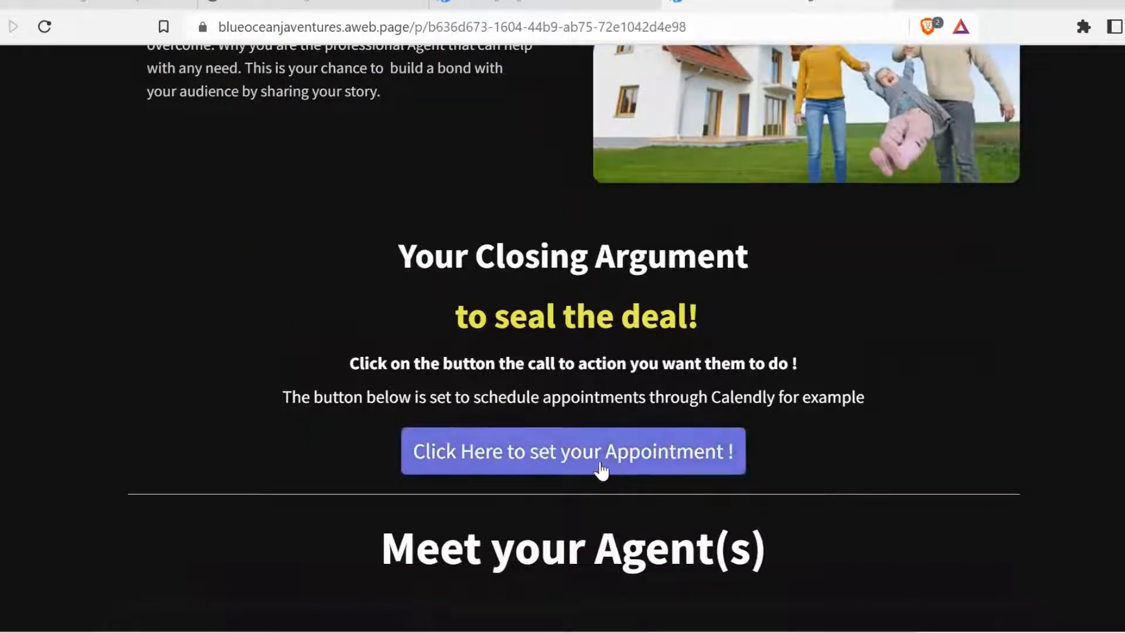
- Test the appointment link below the closing argument and close the Calendly scheduling page it opens
click(558, 461)
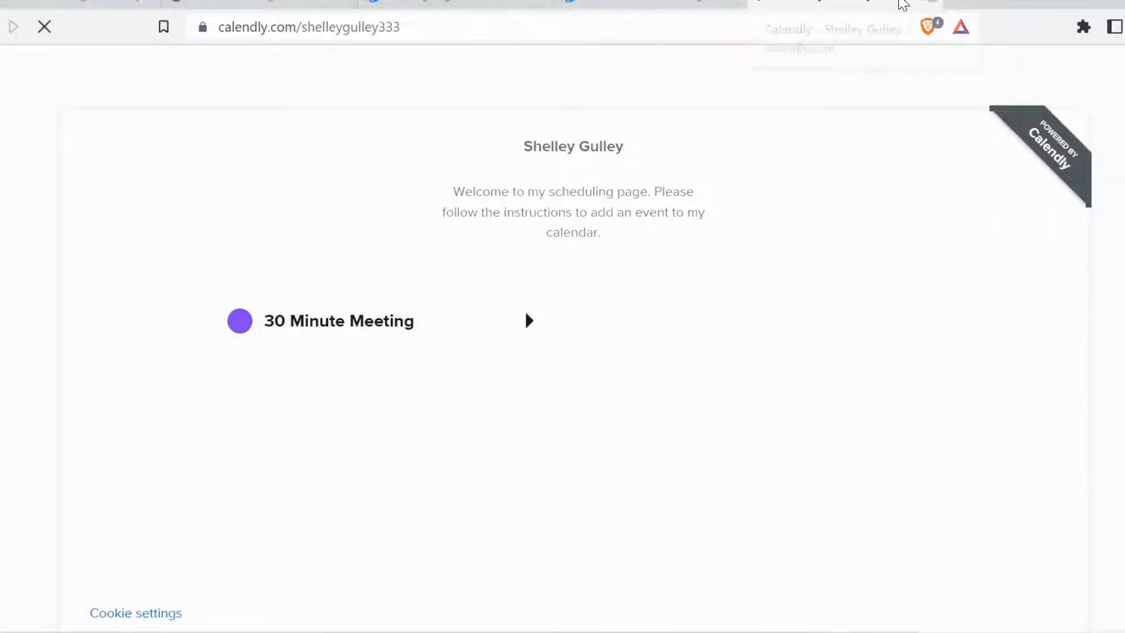
click(900, 1)
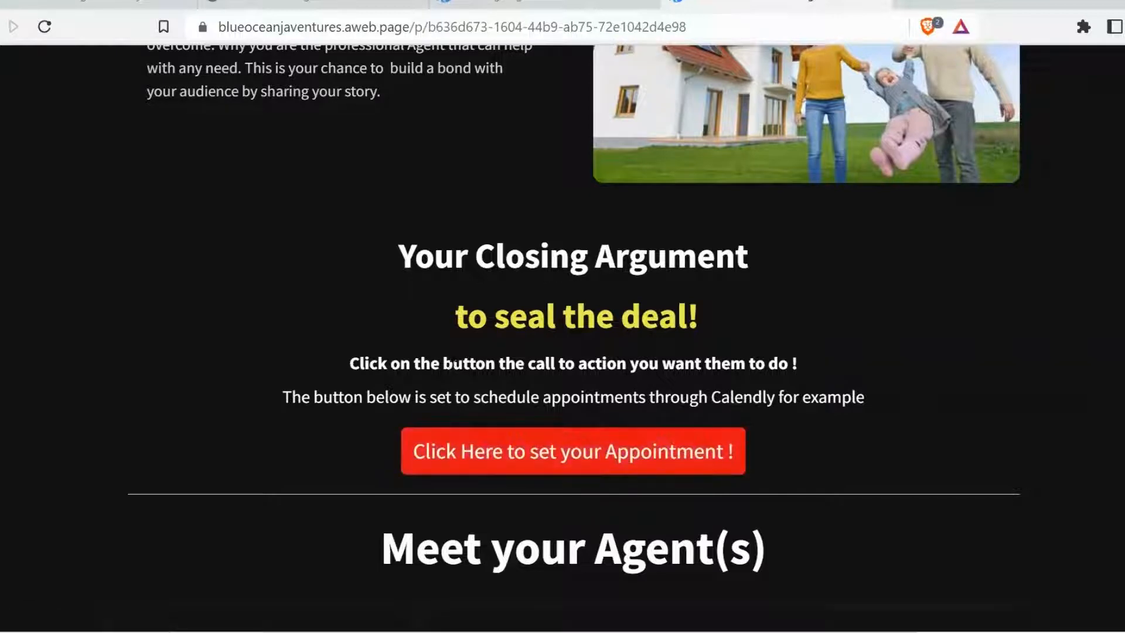
- Examine the "Meet your Agent(s)" section and the footer's contact details and social links, and return to the page's headline
scroll(439, 342, down, 5)
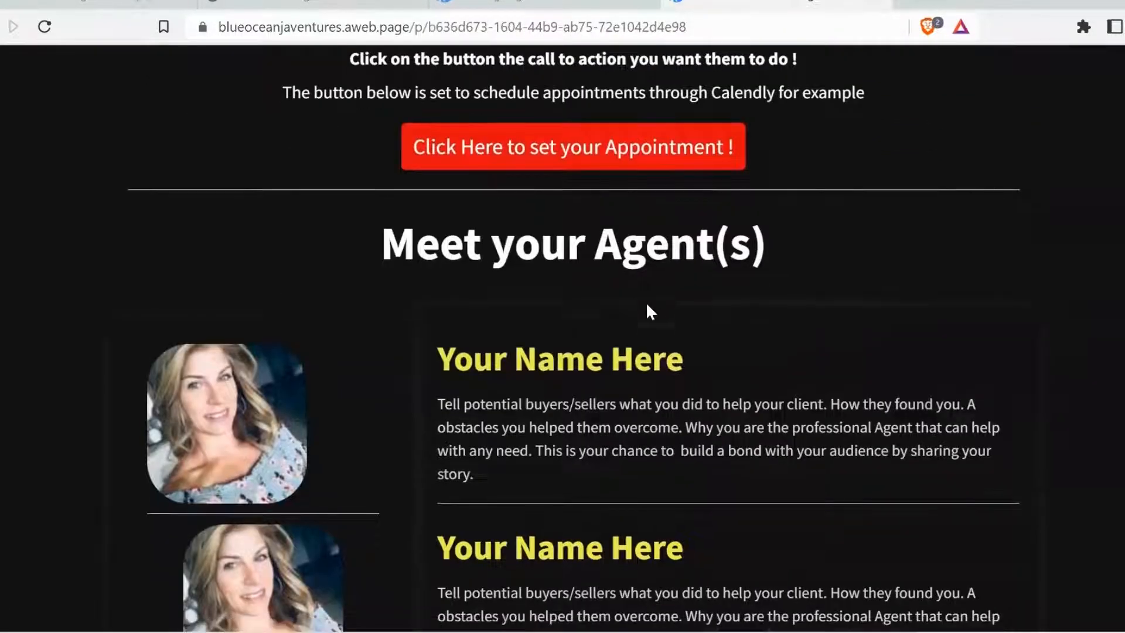
scroll(646, 309, down, 5)
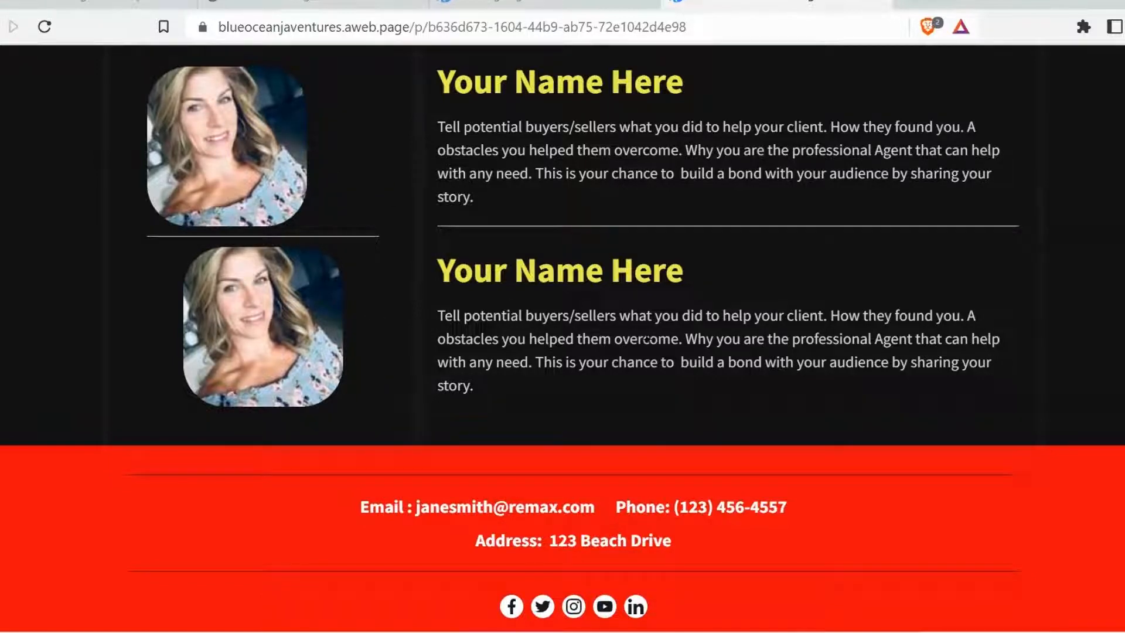
scroll(199, 343, down, 3)
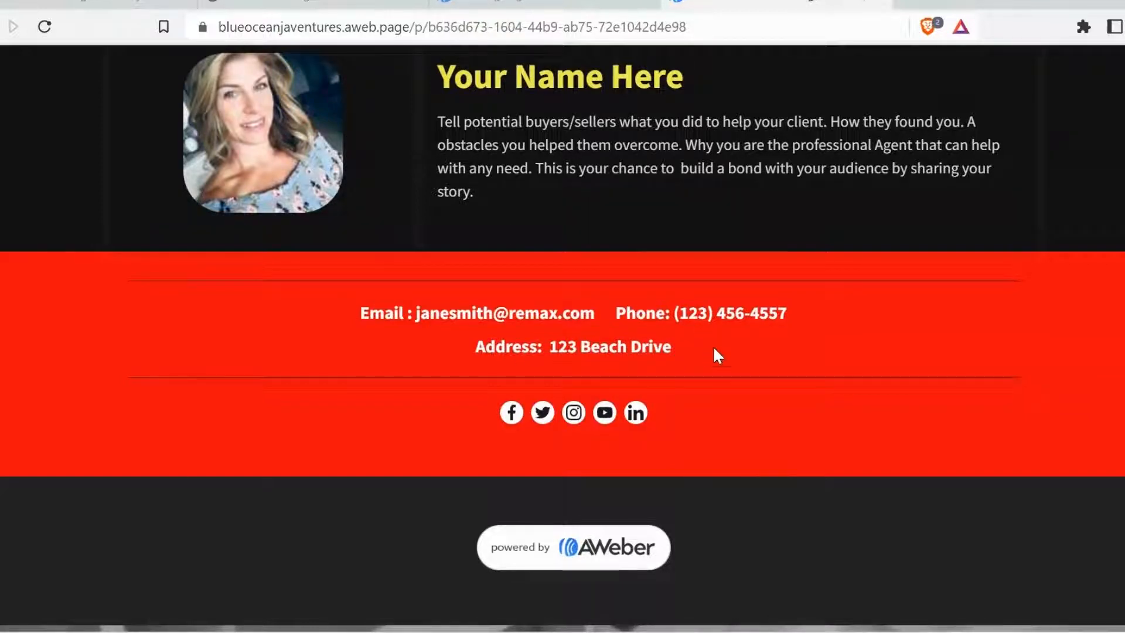
scroll(712, 346, down, 1)
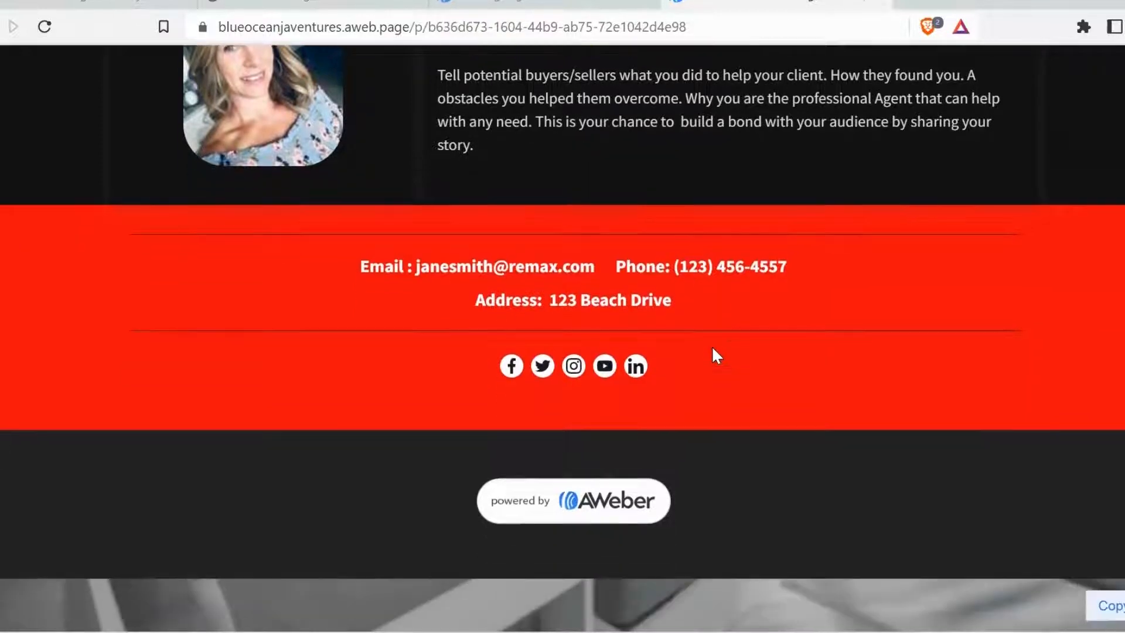
click(509, 371)
scroll(779, 391, up, 15)
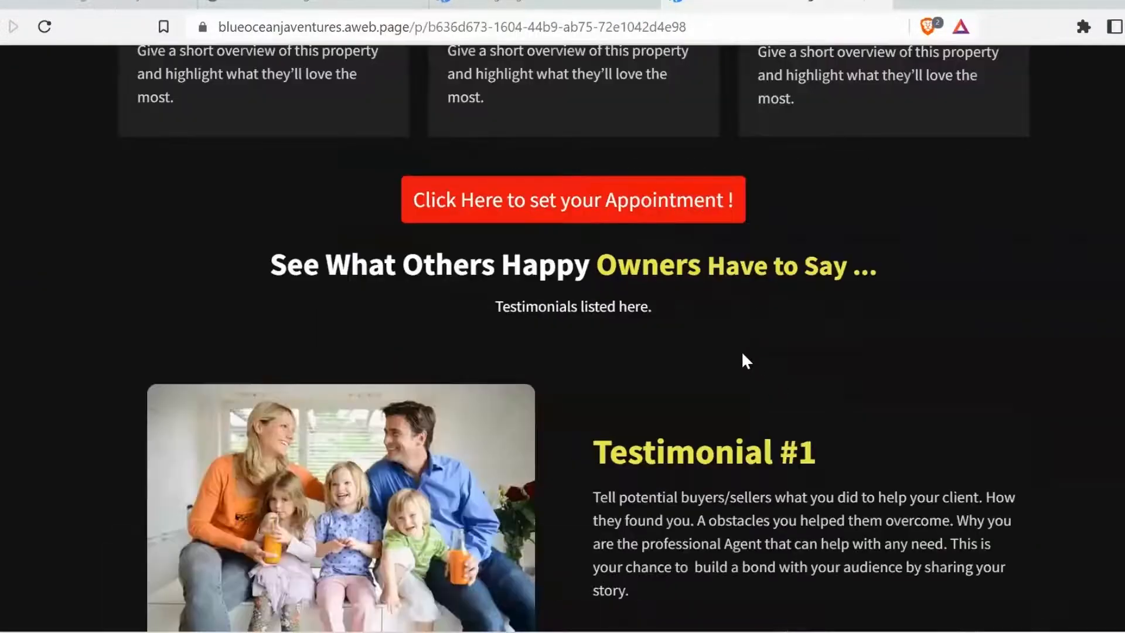
scroll(744, 357, up, 8)
scroll(756, 337, up, 10)
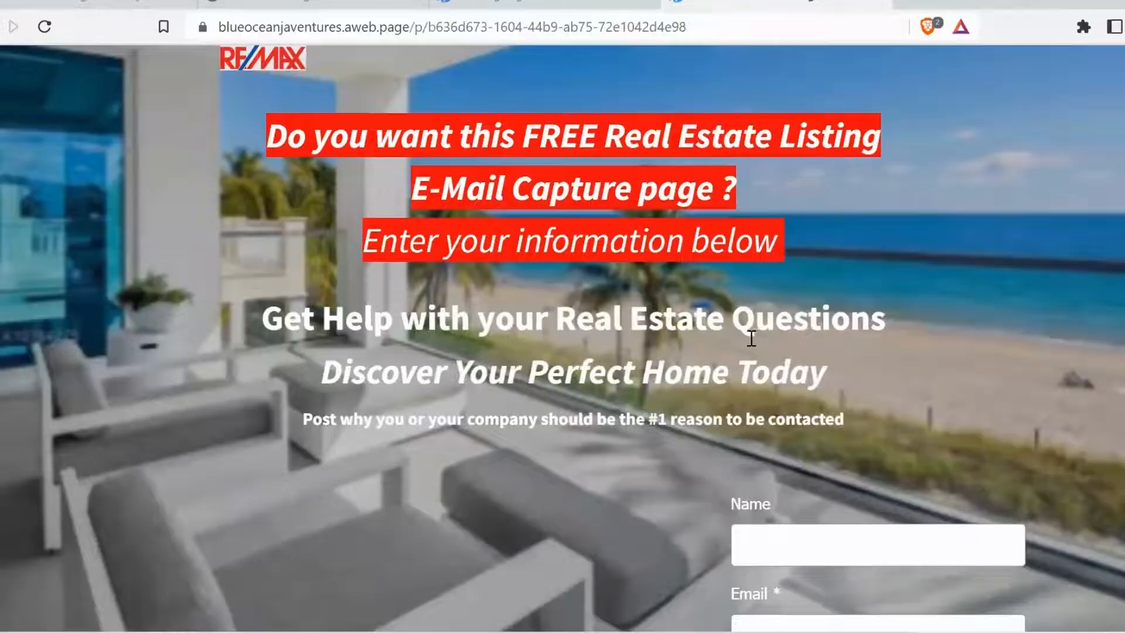
- Switch to AWeber's Landing Pages list and open the unpublished copy of the Real Estate Listing & Email Capture page for editing
click(792, 3)
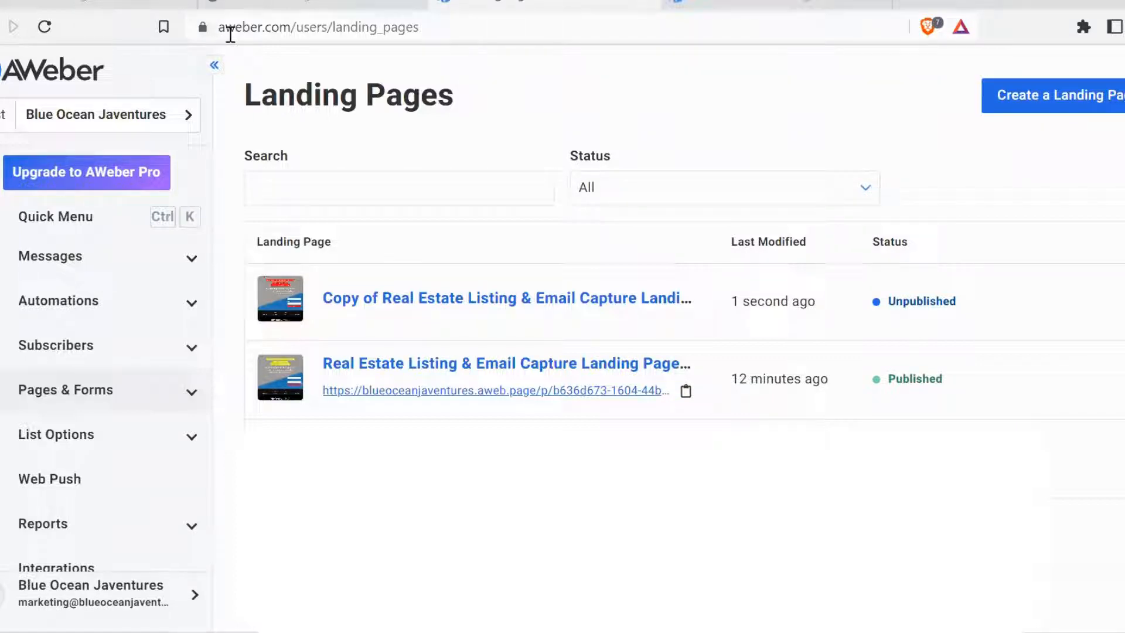
click(504, 198)
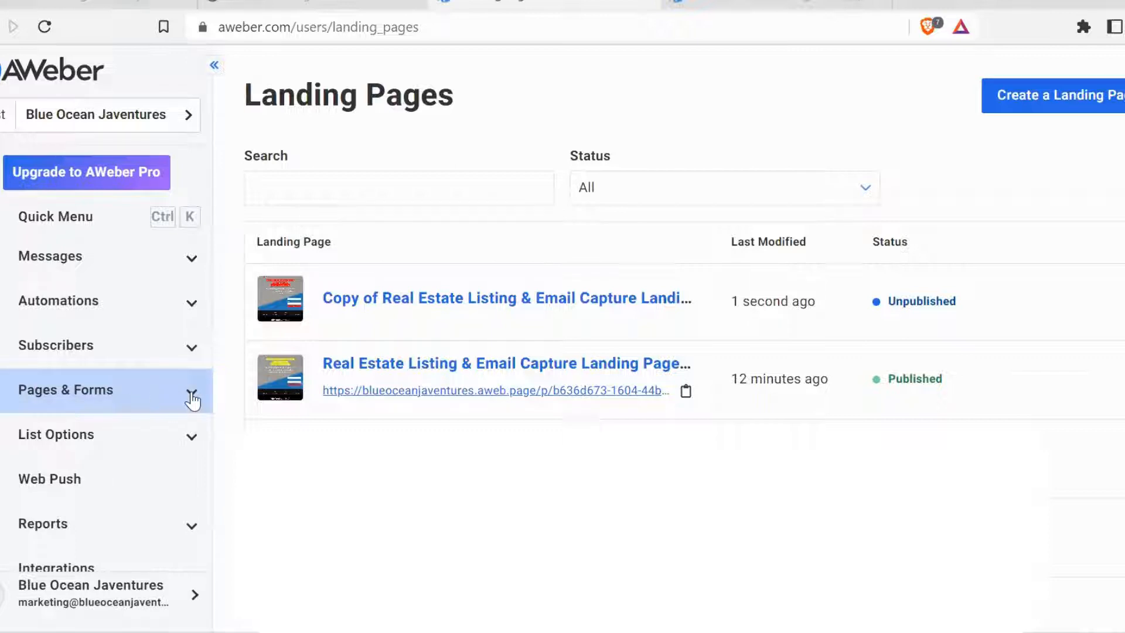
click(192, 394)
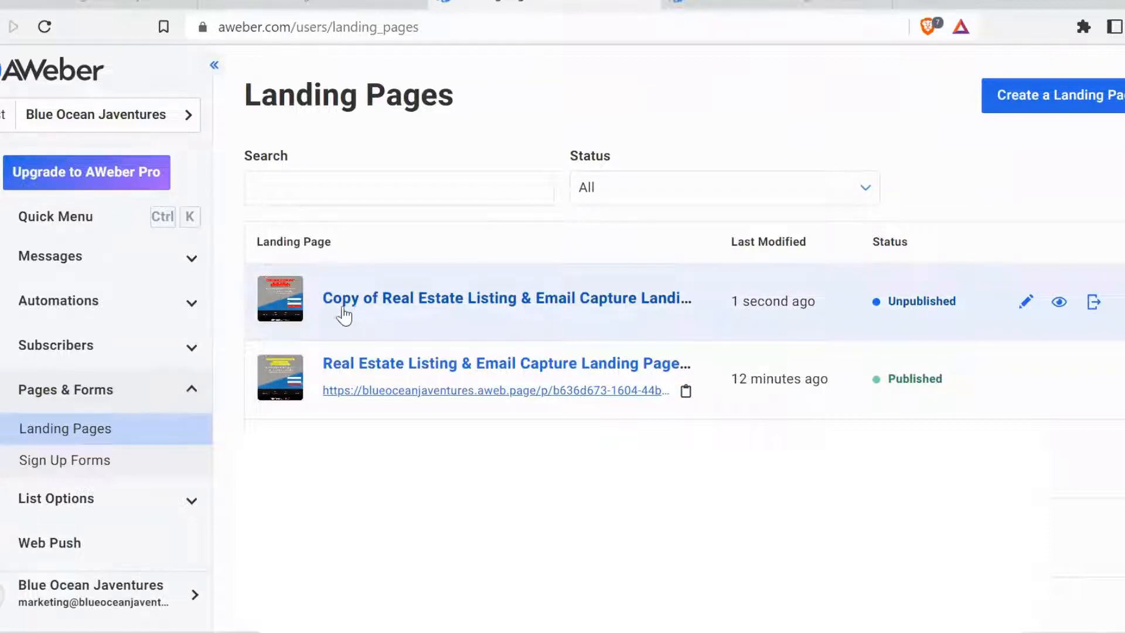
click(449, 305)
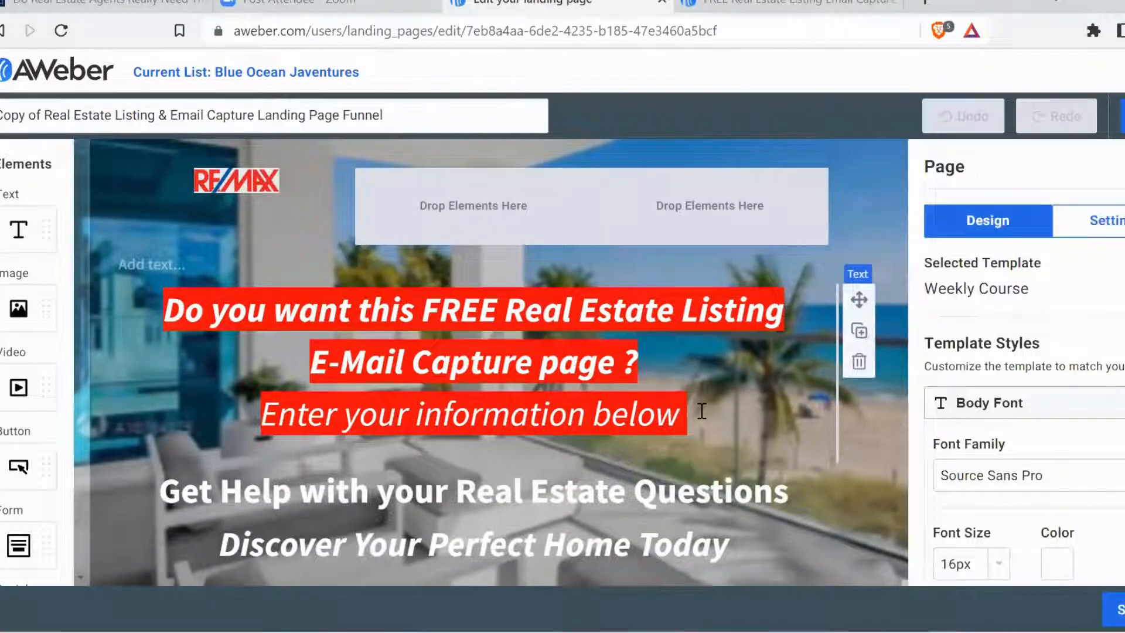
- Delete the red-highlighted "Do you want this FREE Real Estate Listing E-Mail Capture page ?" text block from the header
drag(712, 412, 164, 312)
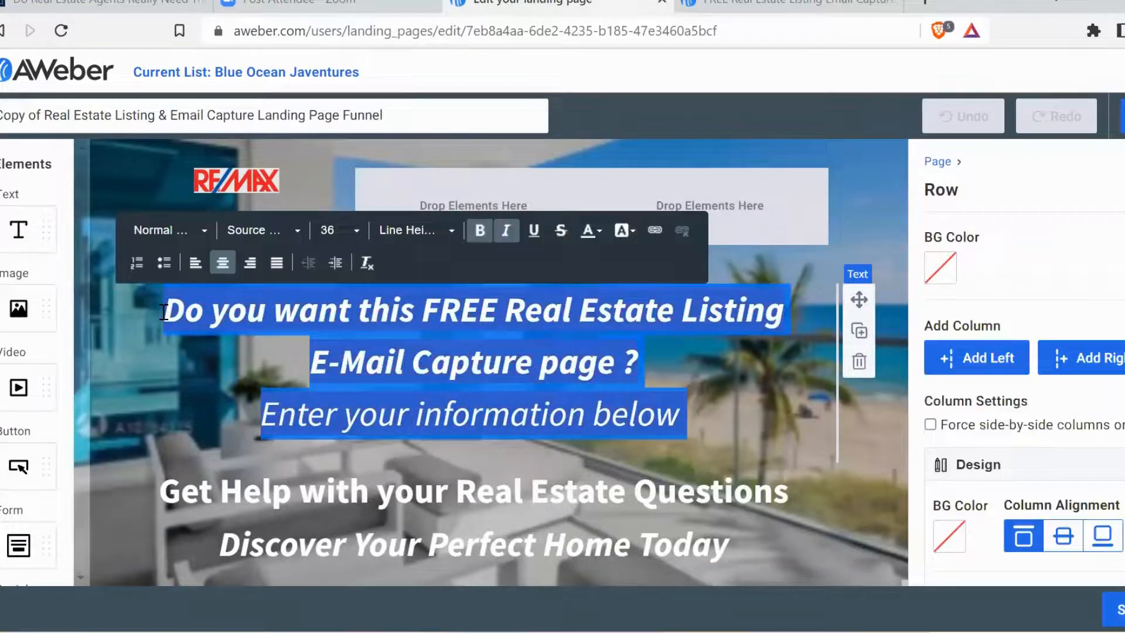
click(858, 365)
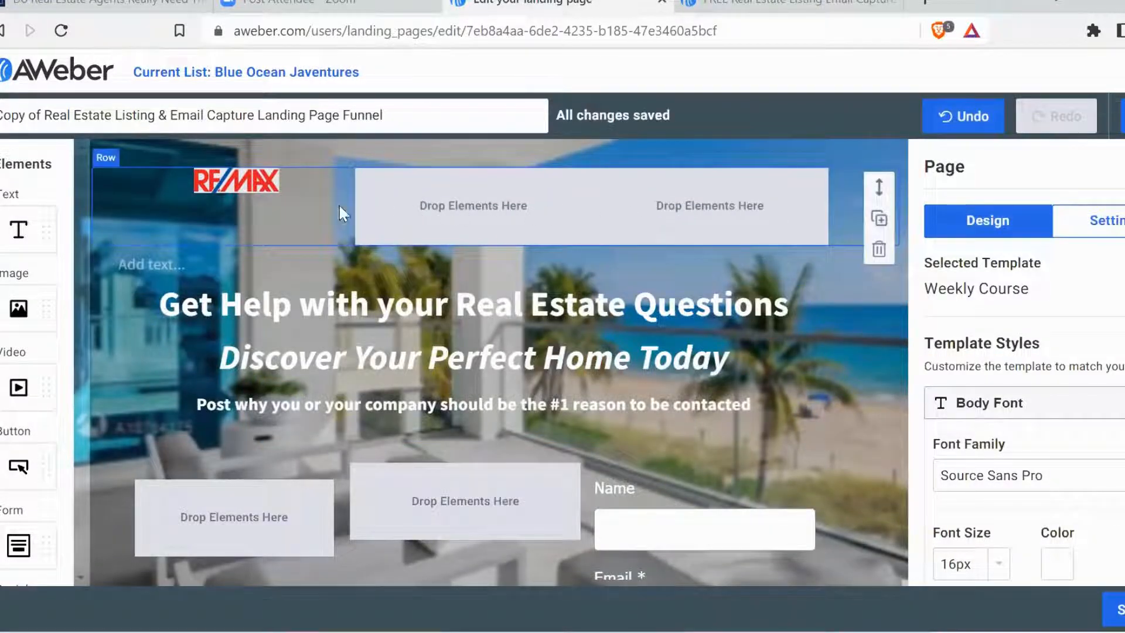
- Open the image settings of the RE/MAX logo to view its replacement options
click(235, 190)
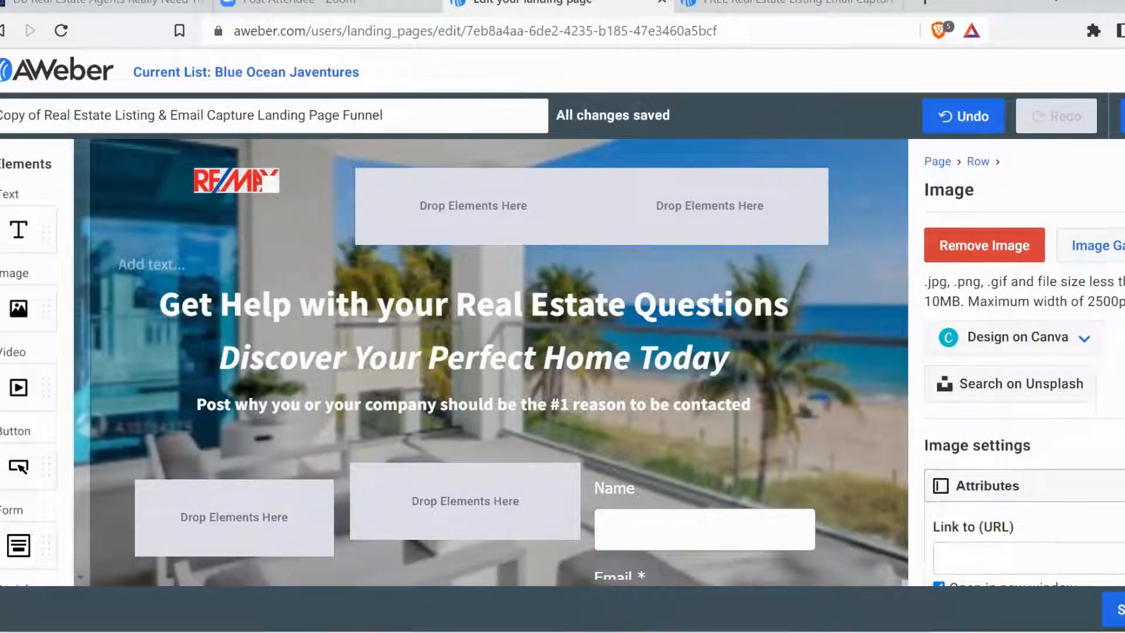
scroll(1114, 330, down, 3)
scroll(1114, 330, up, 3)
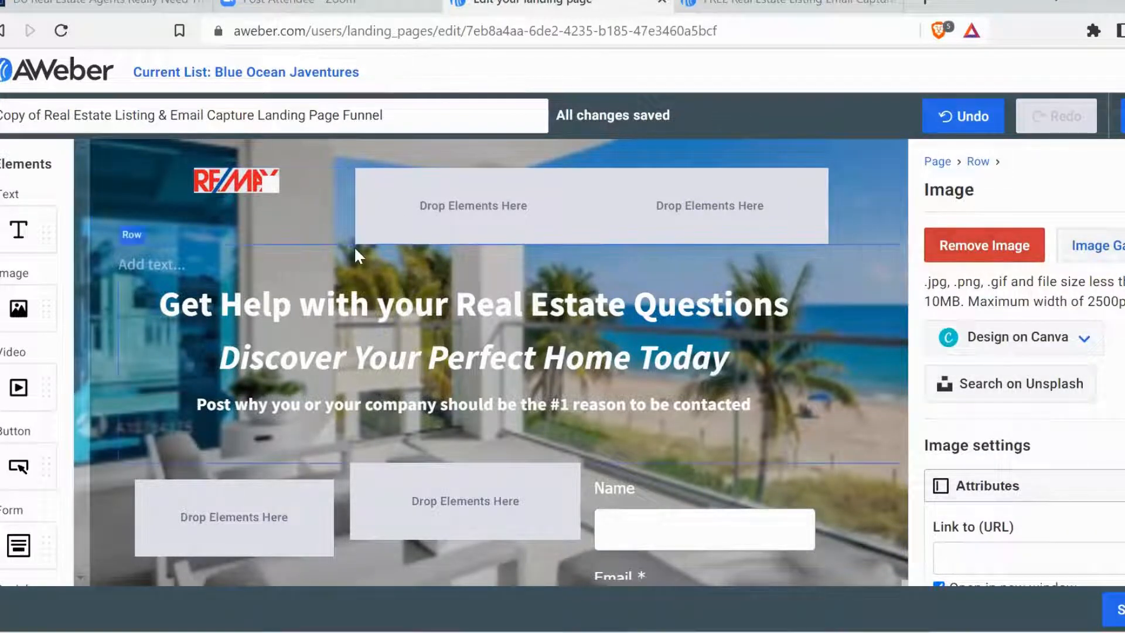
- Move the Name and Email sign-up form into the row's middle column and set its form type to horizontal
scroll(356, 255, down, 2)
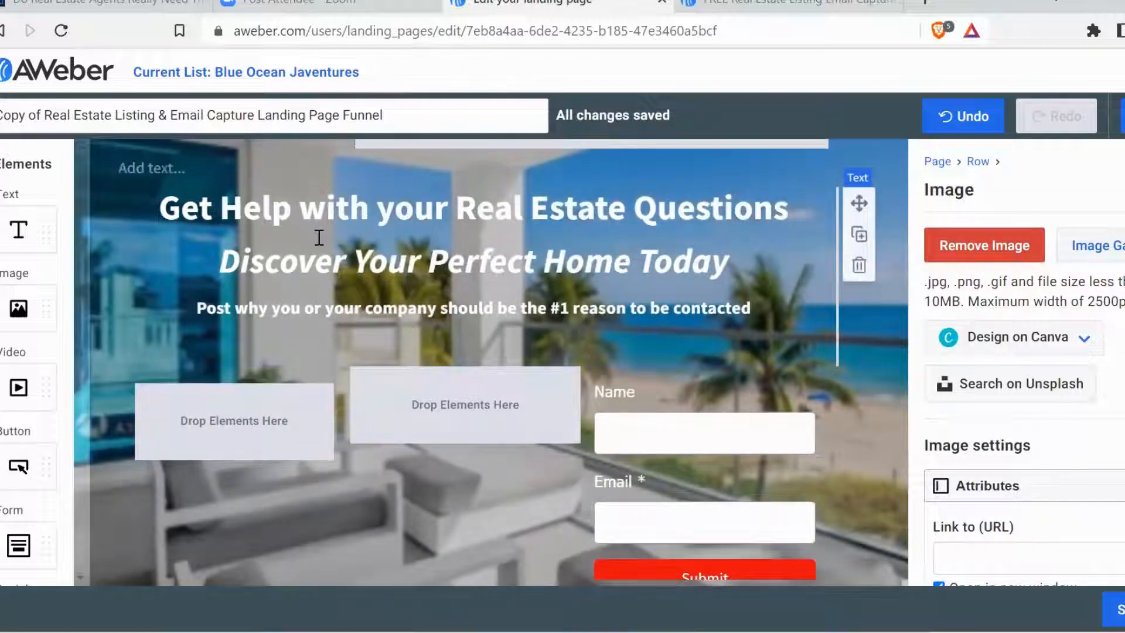
scroll(672, 438, down, 2)
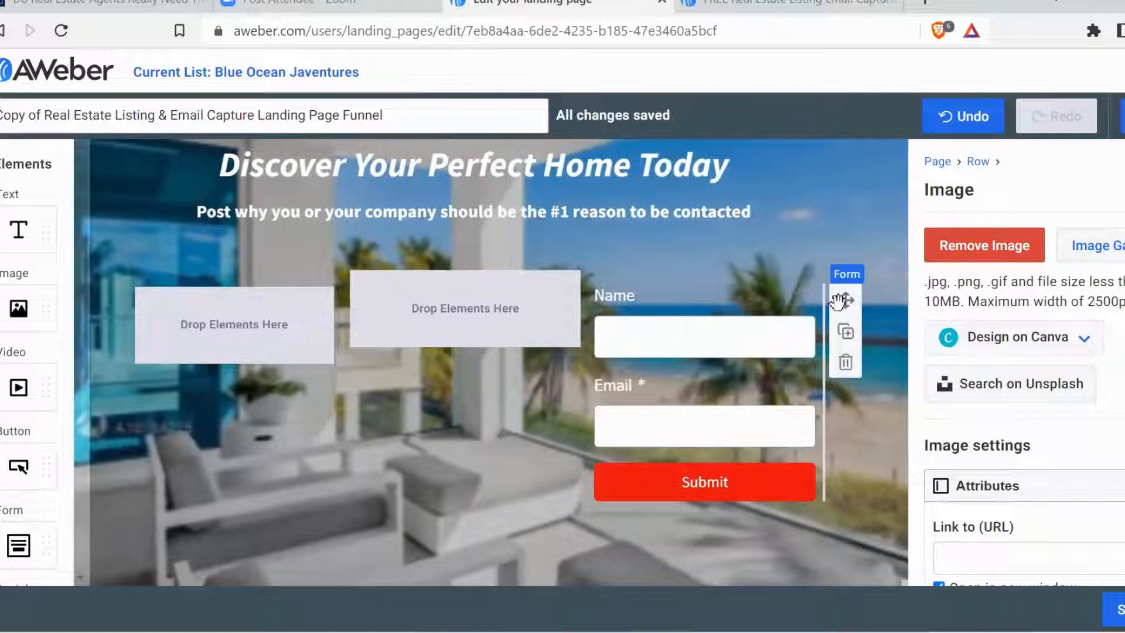
drag(655, 275, 438, 300)
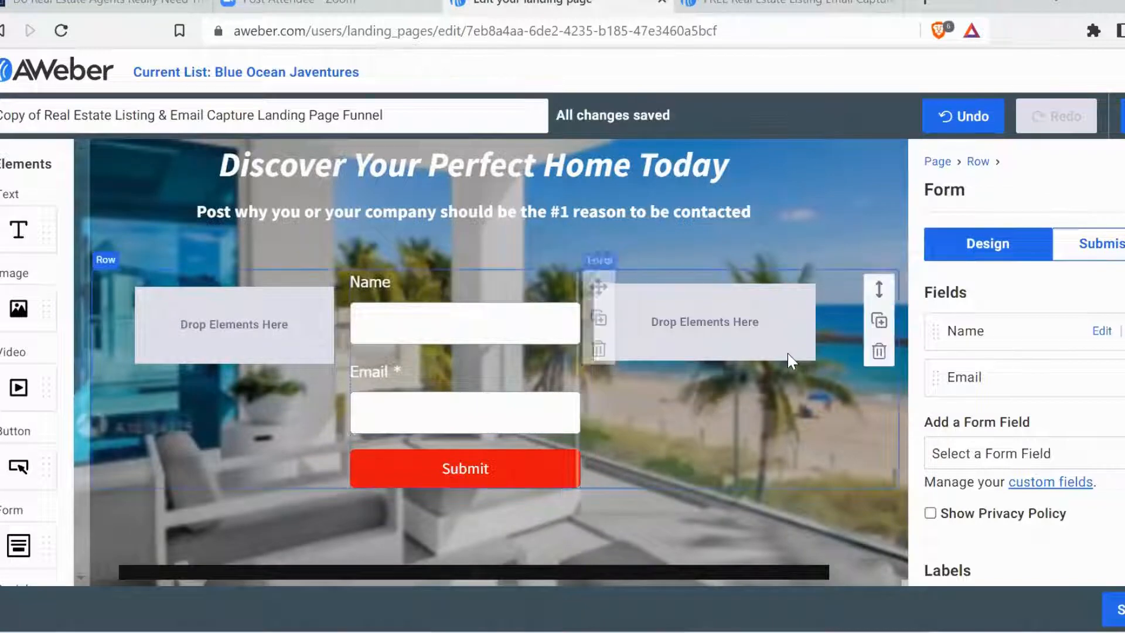
scroll(1065, 397, down, 5)
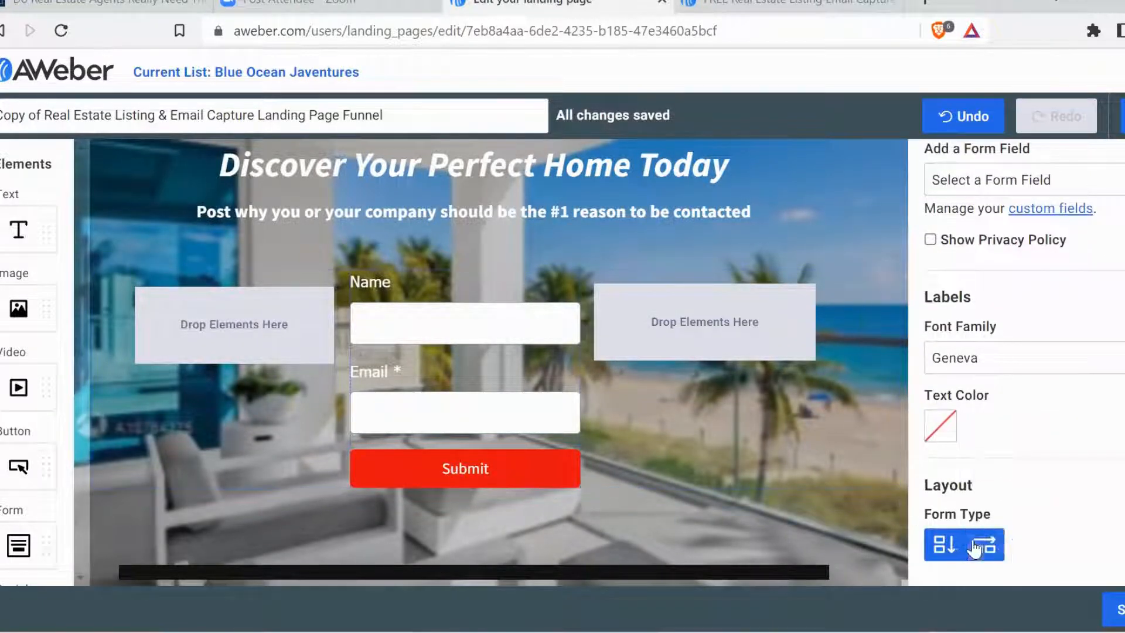
click(986, 543)
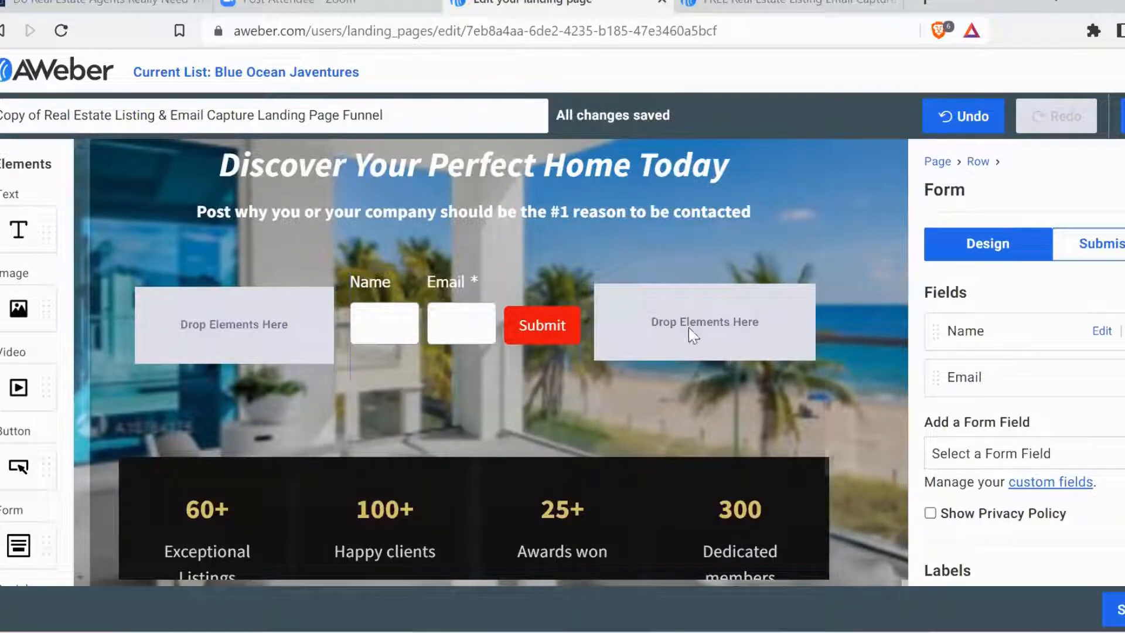
- Delete the two empty columns on either side of the Name and Email sign-up form
click(653, 300)
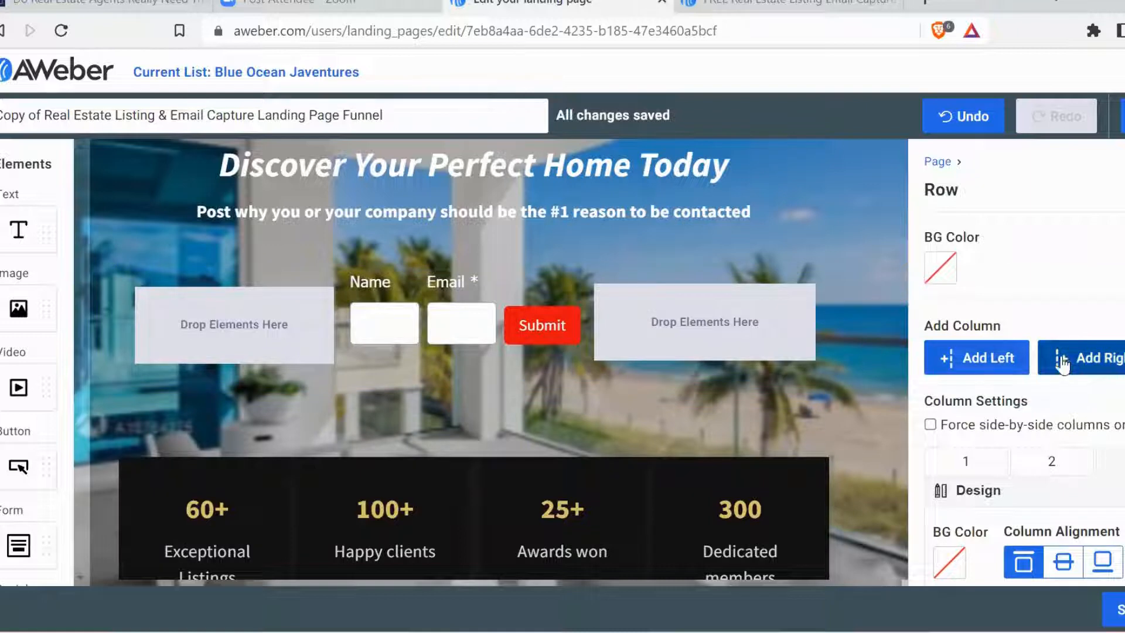
scroll(1072, 369, down, 5)
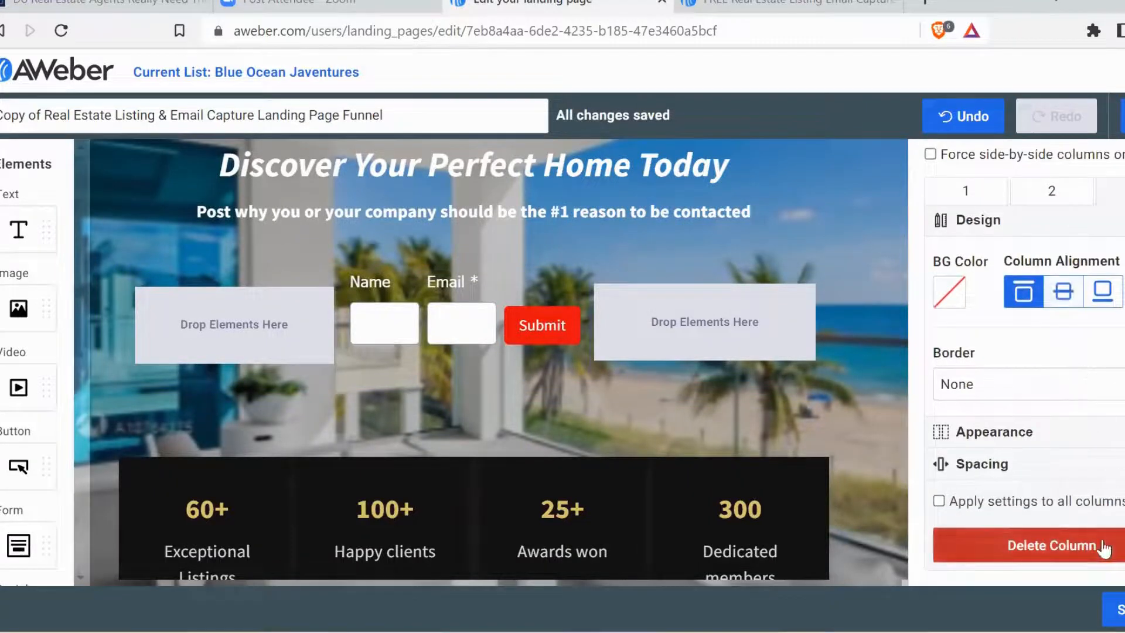
click(1103, 549)
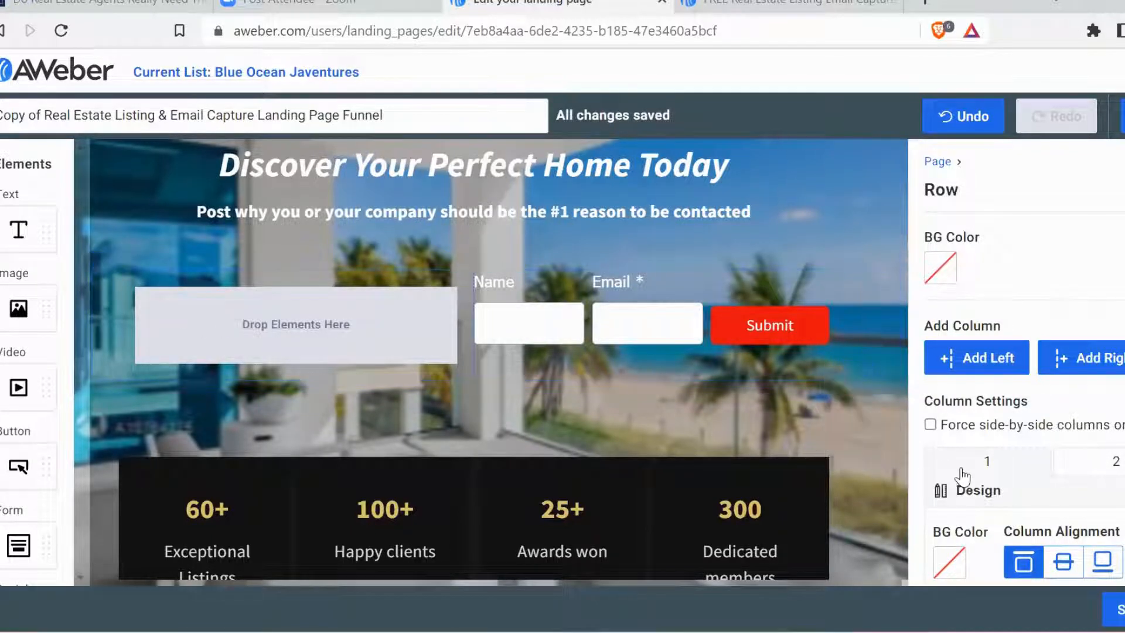
scroll(967, 481, down, 1)
scroll(973, 486, down, 4)
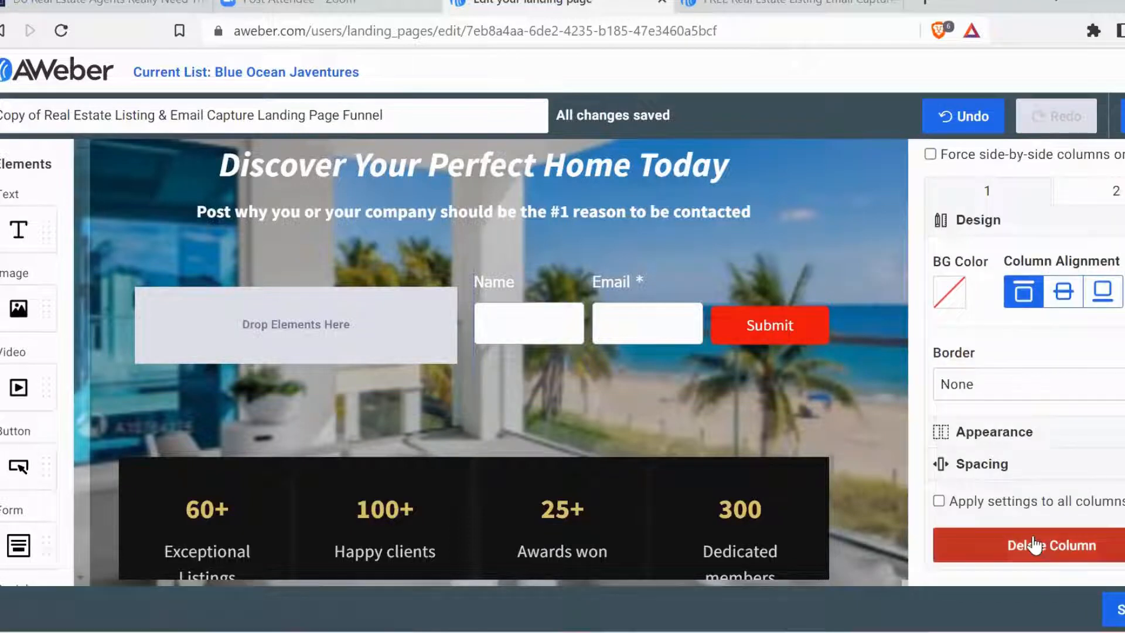
click(1031, 543)
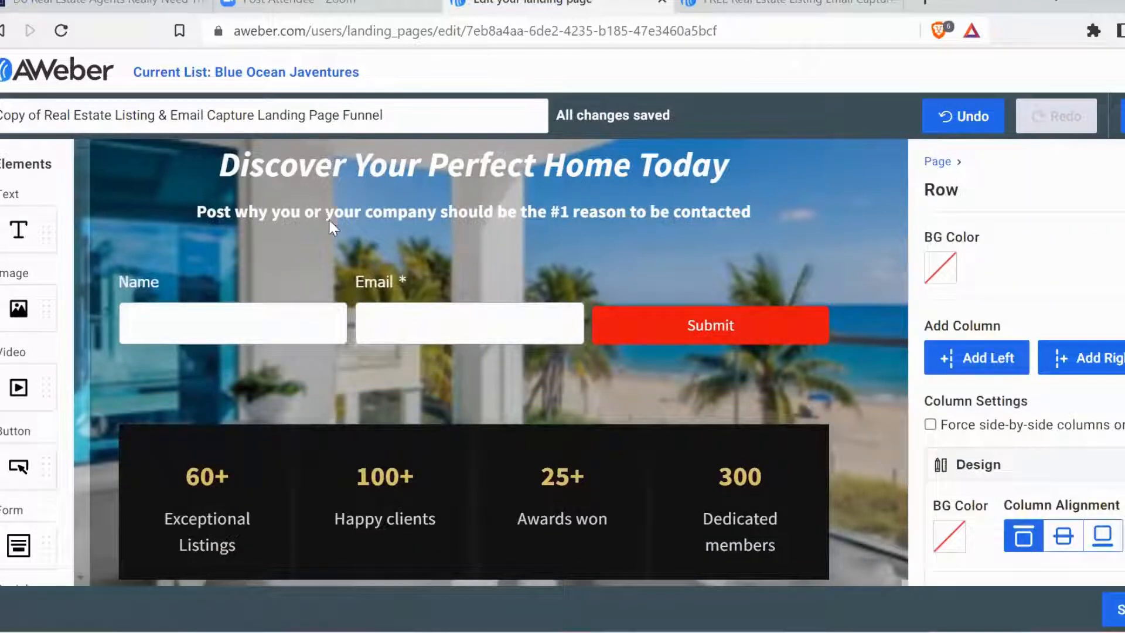
- Change the number above "Exceptional Listings" in the statistics row to 100+
scroll(331, 226, down, 2)
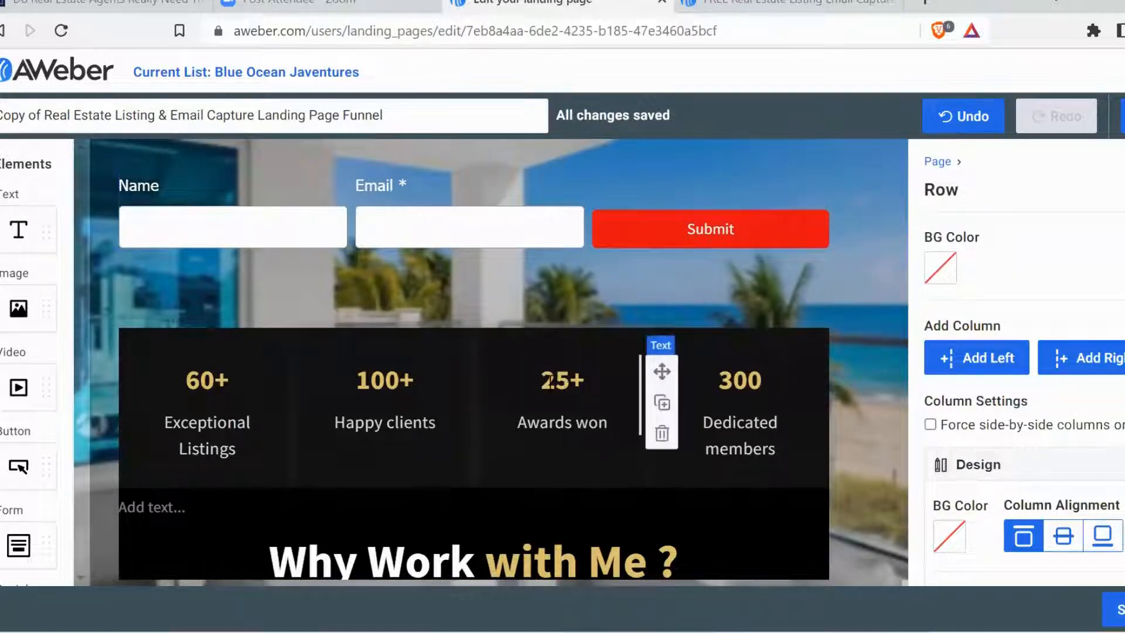
scroll(548, 381, down, 3)
click(200, 283)
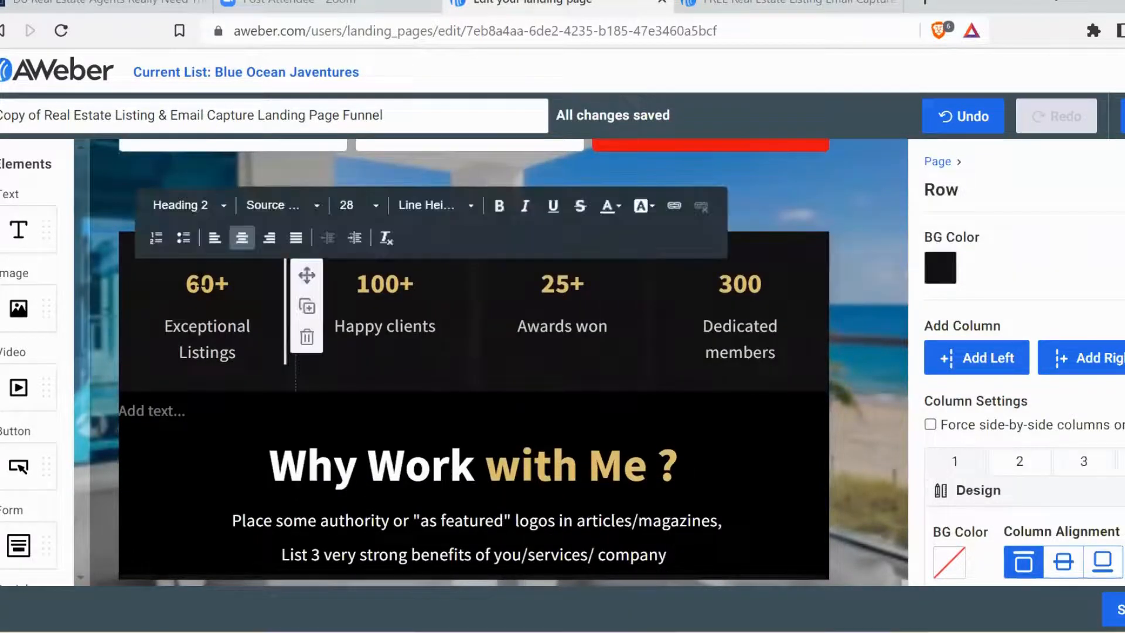
drag(200, 283, 222, 284)
text(\\)
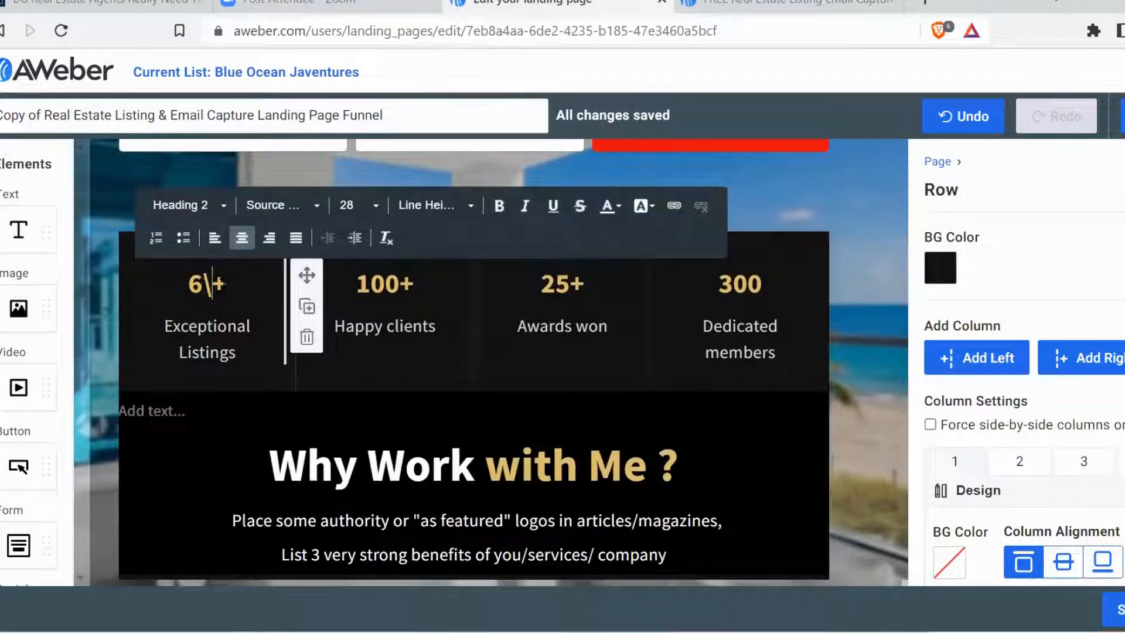
key(BackSpace)
key(BackSpace)
key(BackSpace)
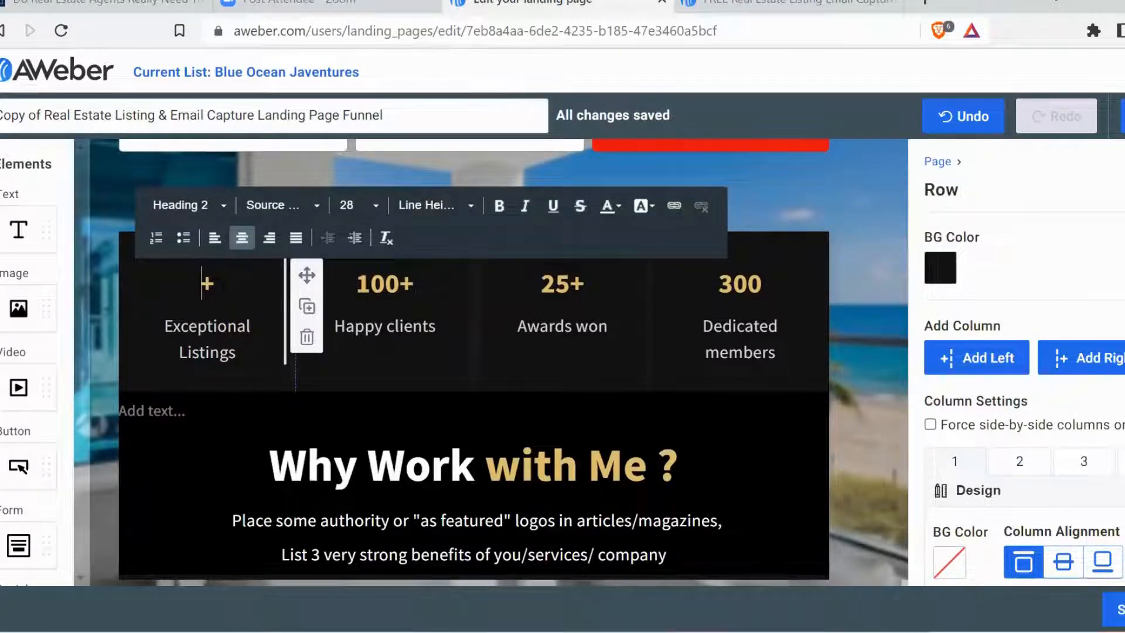
text(1--)
key(BackSpace)
key(BackSpace)
text(00)
- Replace the word "Exceptional" with "beautiful" in the Listings caption of the first statistic
click(218, 321)
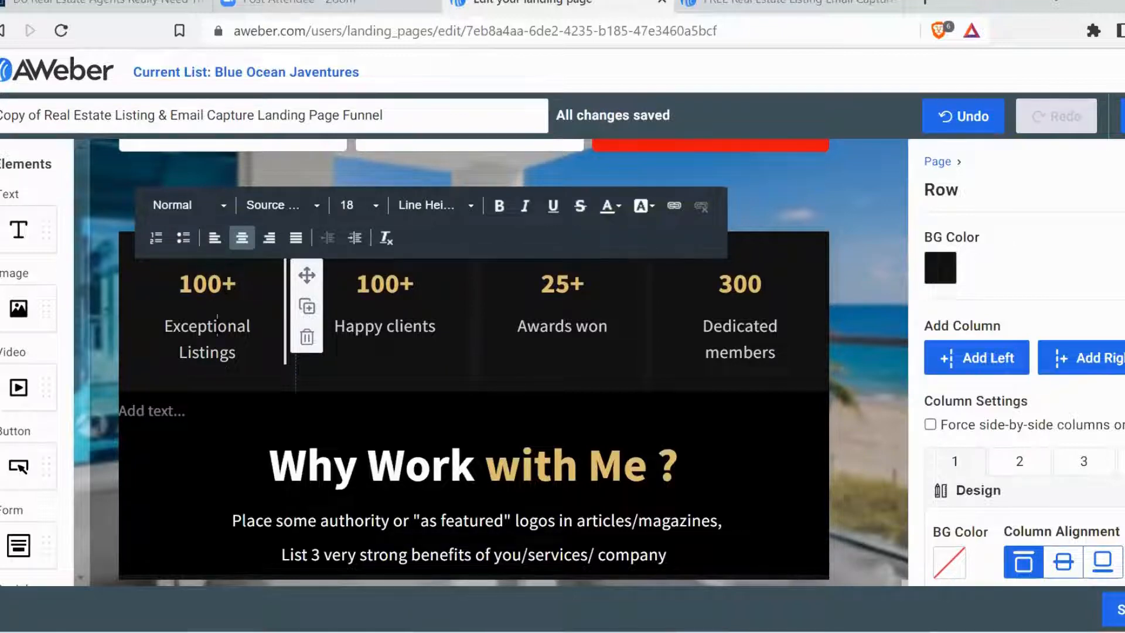
drag(166, 326, 253, 326)
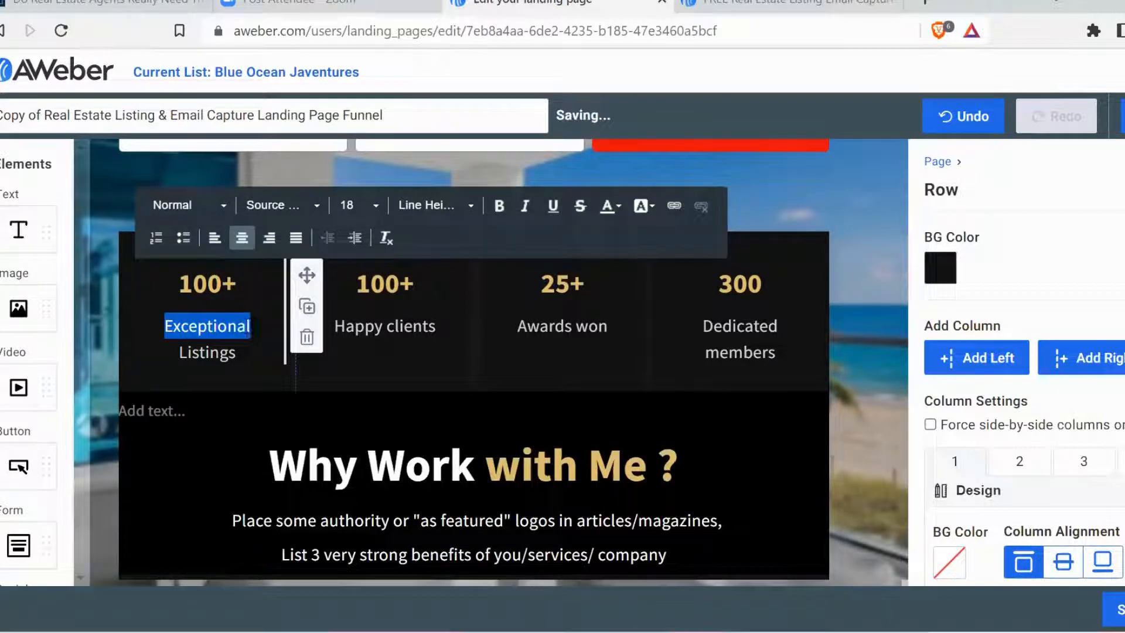
text(beu)
key(BackSpace)
text(autiful)
key(BackSpace)
key(BackSpace)
key(BackSpace)
key(BackSpace)
key(BackSpace)
key(BackSpace)
key(BackSpace)
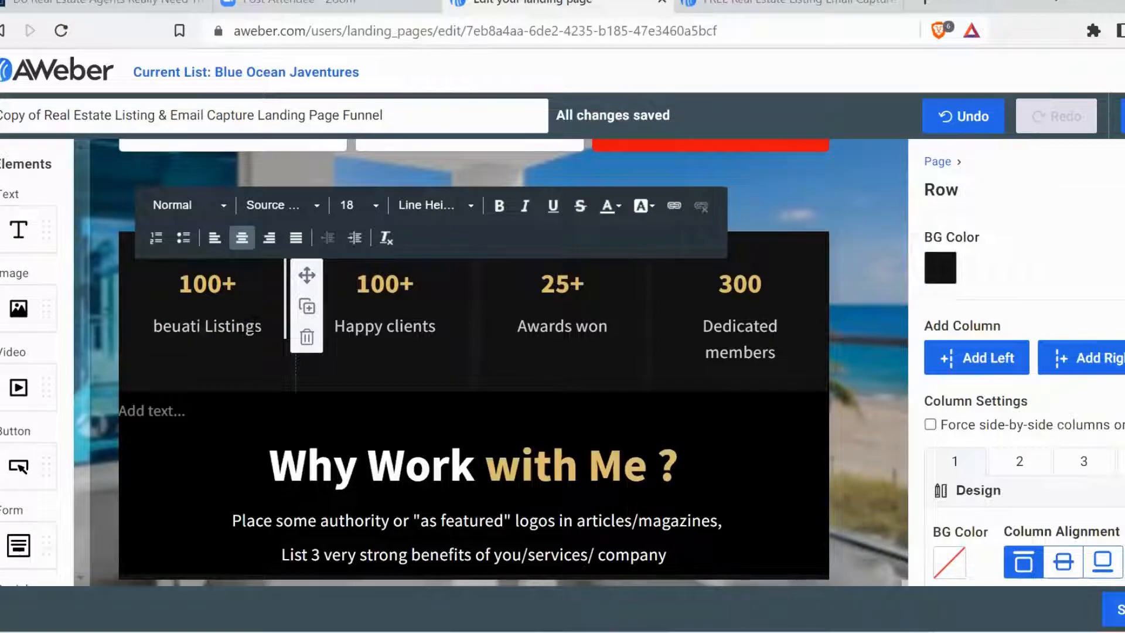
text(autiful)
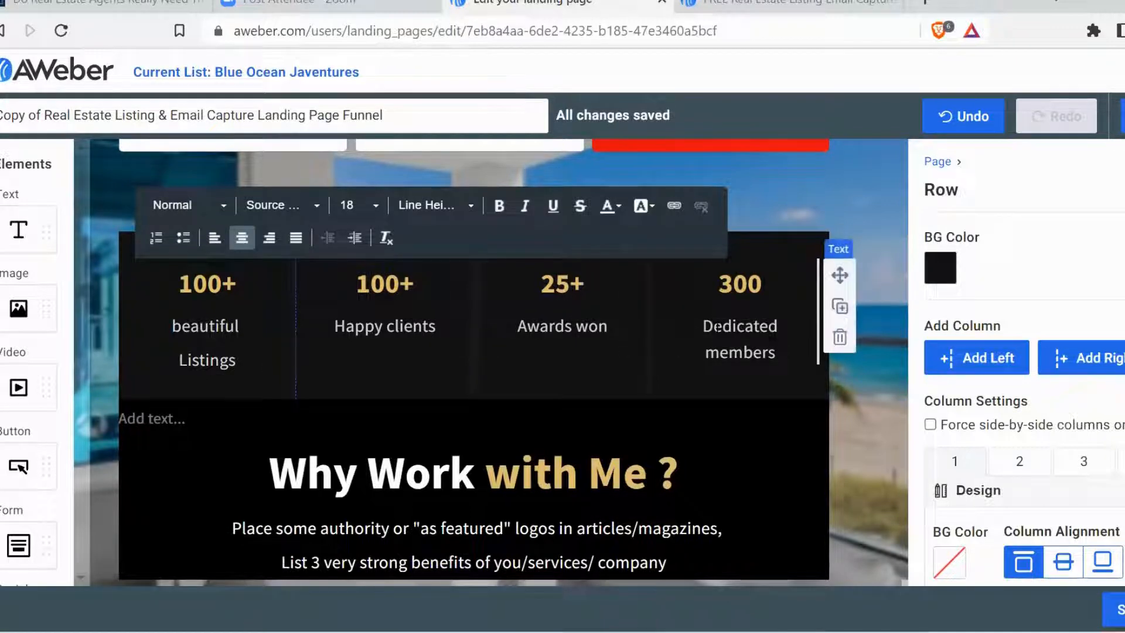
- Delete the two lines of placeholder text beneath the "Why Work with Me ?" heading
scroll(719, 334, down, 4)
scroll(719, 334, up, 1)
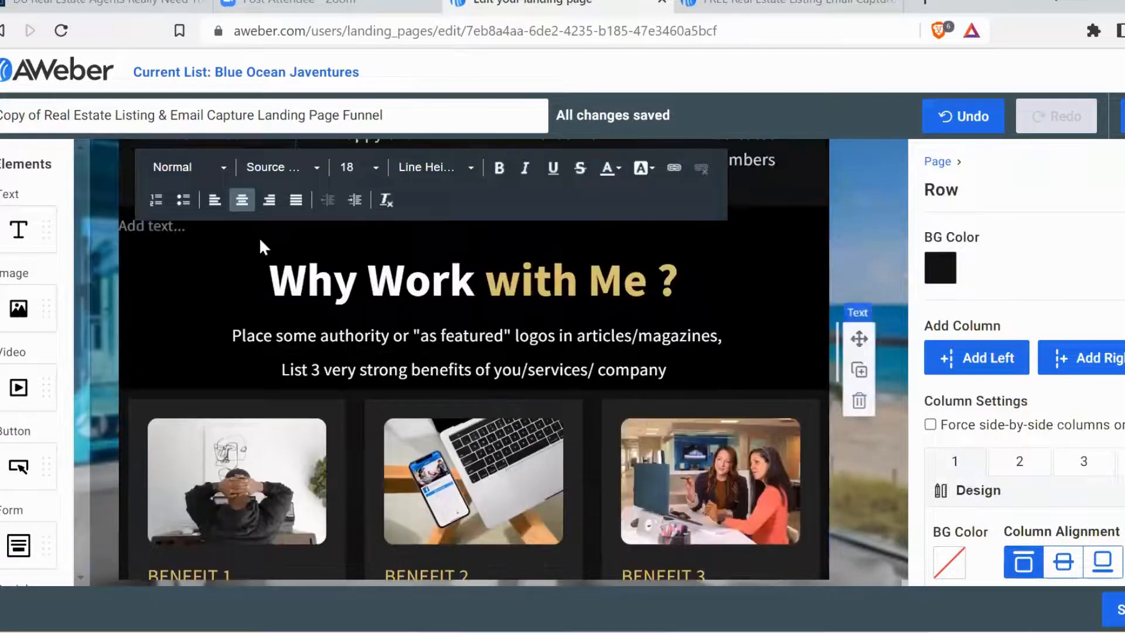
drag(242, 335, 667, 369)
key(BackSpace)
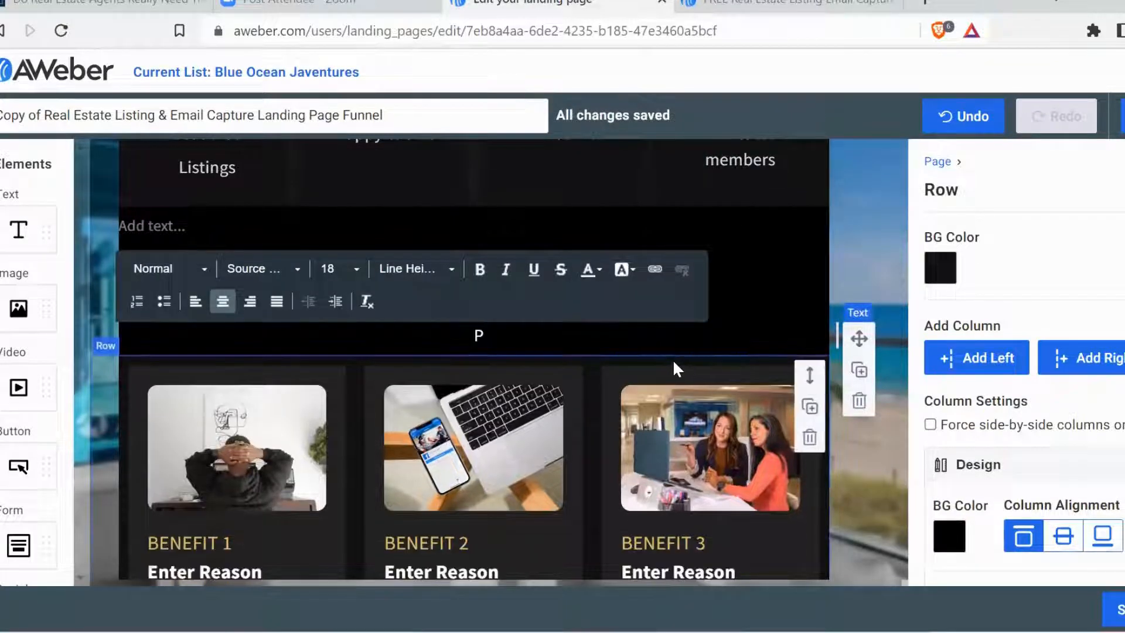
key(BackSpace)
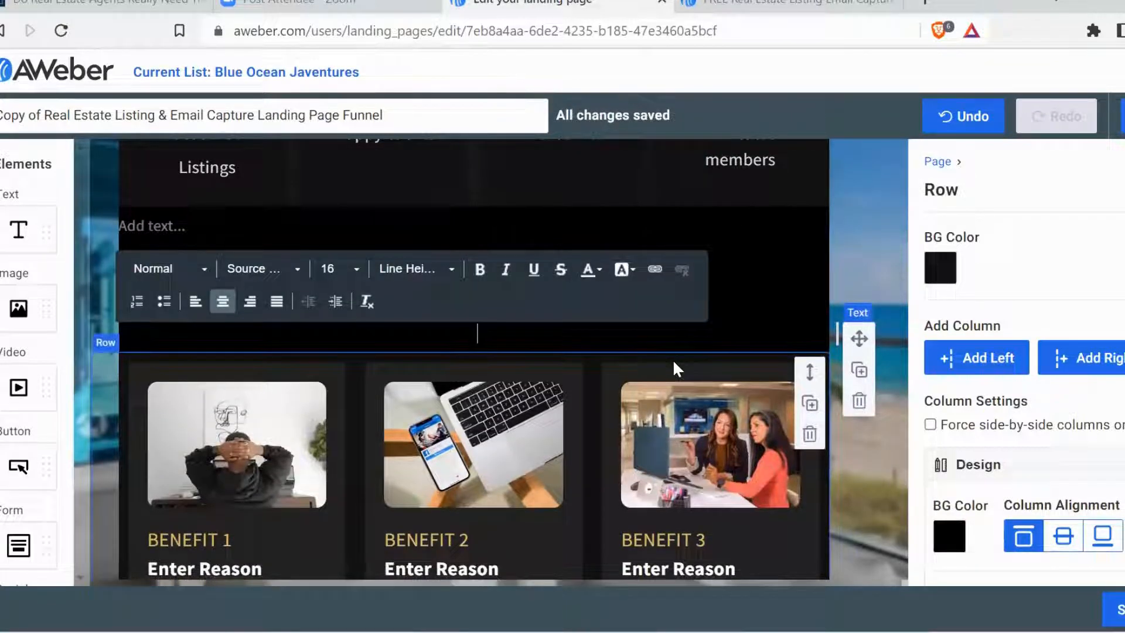
- View the stock images offered as replacements for the Benefit 1 picture, leaving the picture as it is
click(262, 450)
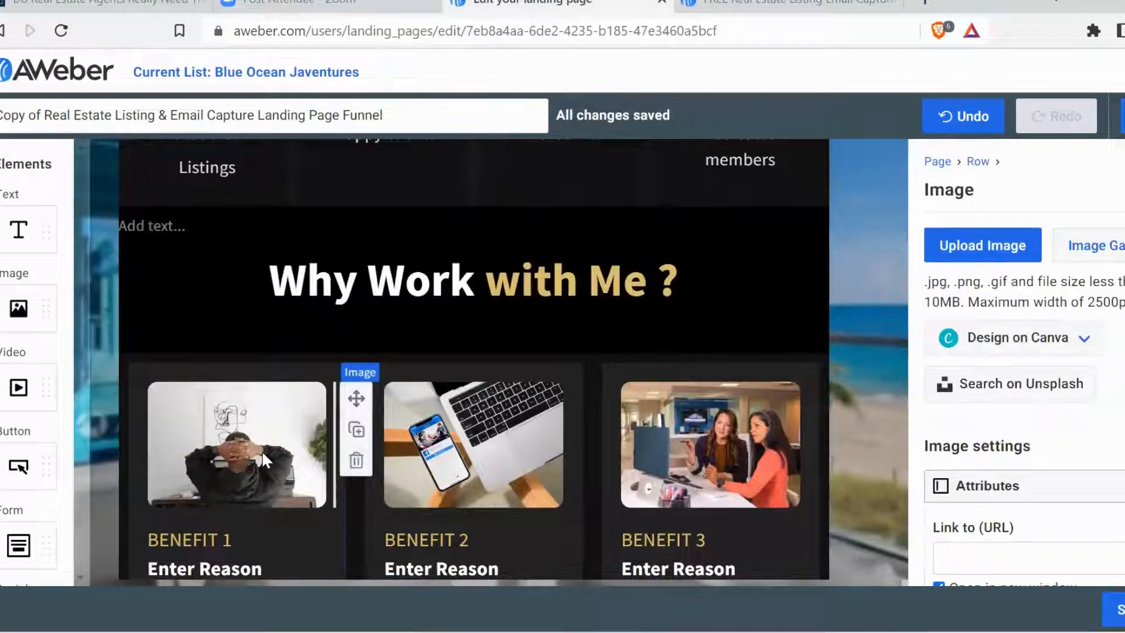
click(991, 249)
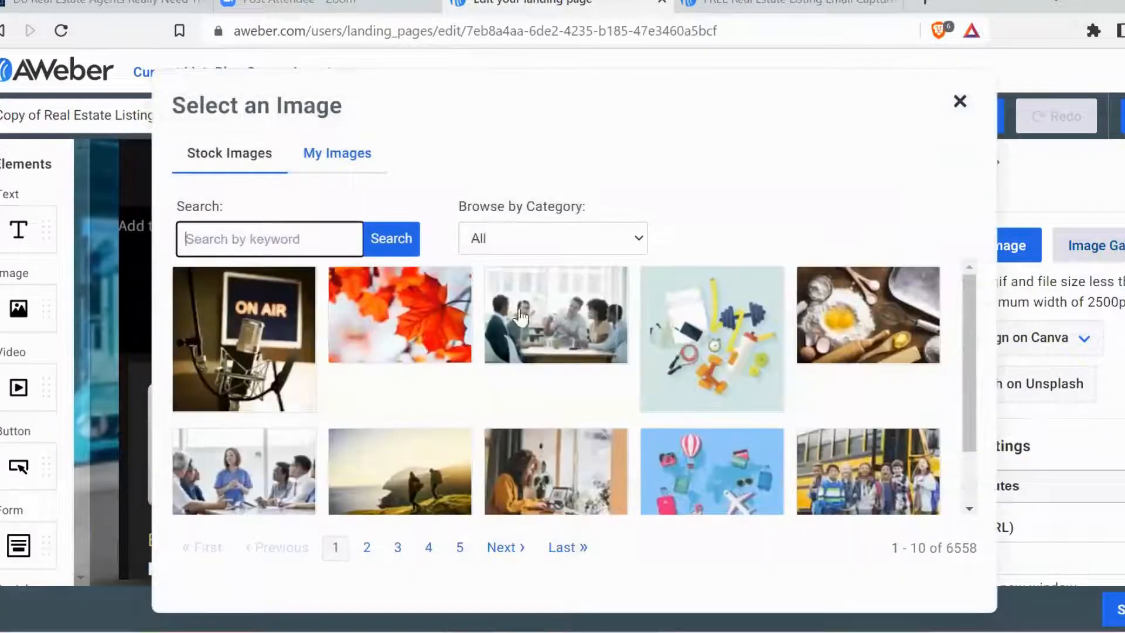
click(960, 102)
- Open the settings of the video beside "How Can I Help You ?" to view its URL option
scroll(498, 364, down, 5)
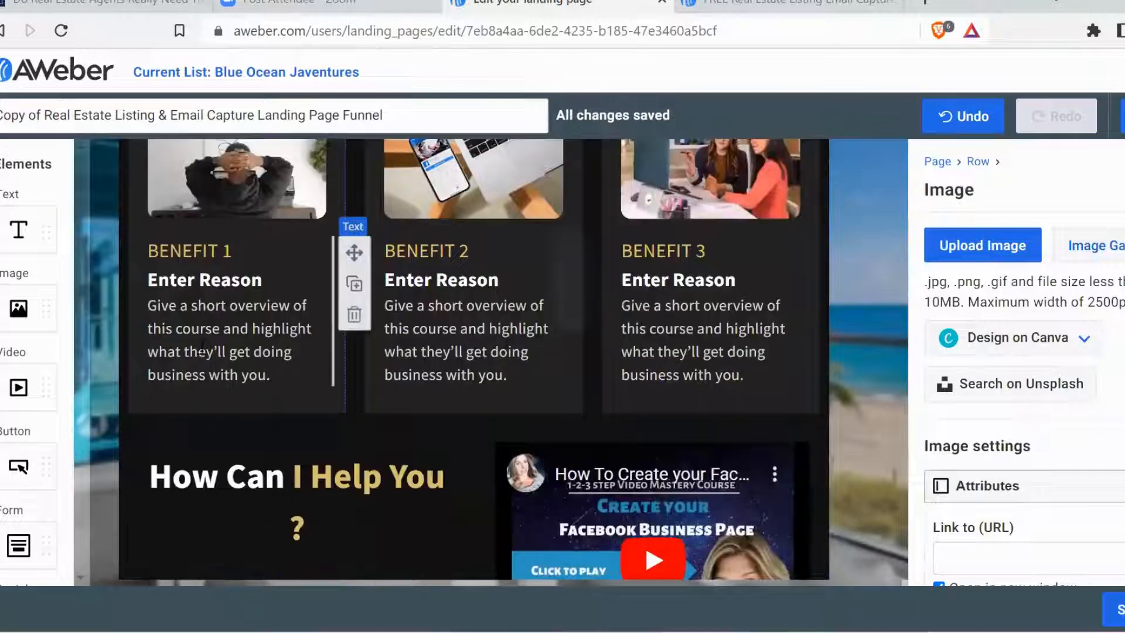
scroll(474, 361, down, 3)
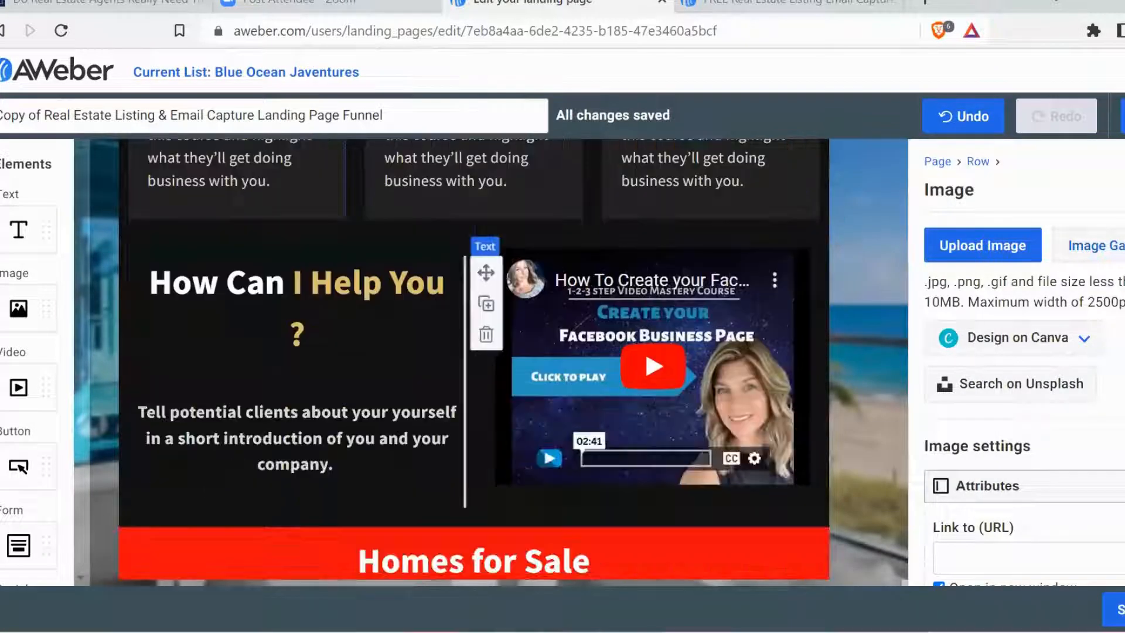
scroll(316, 336, down, 2)
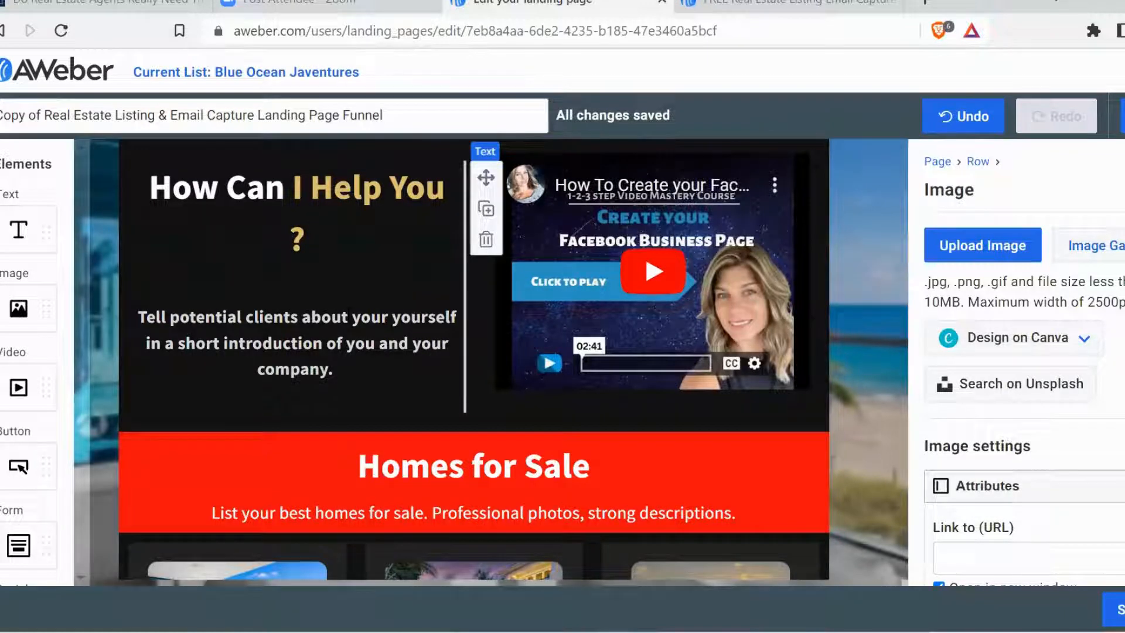
click(706, 241)
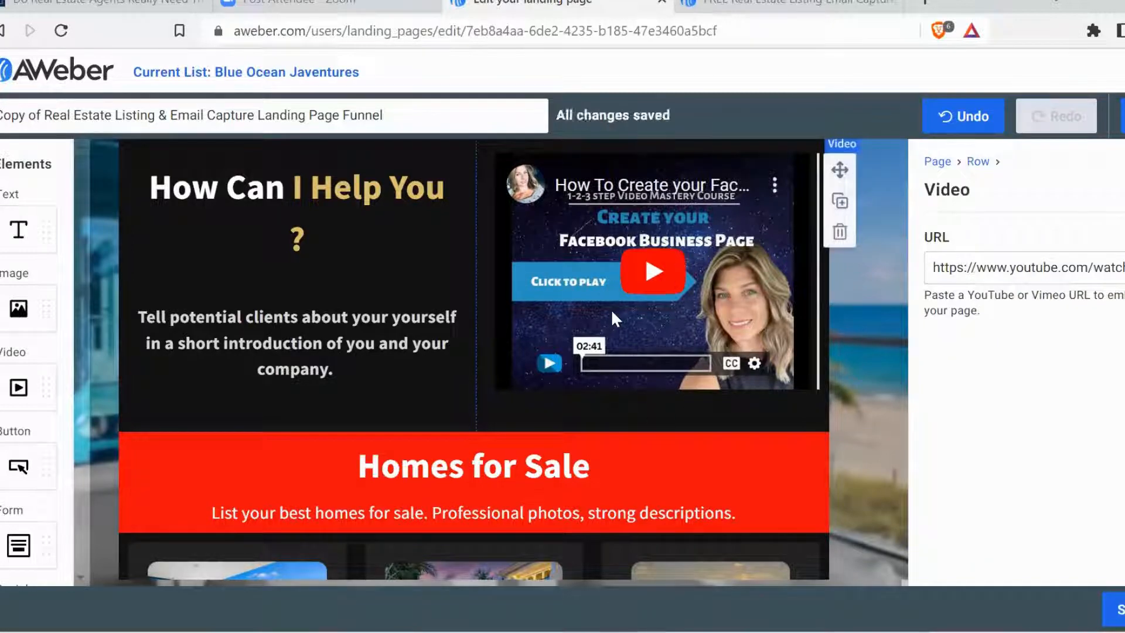
- Examine the property cards in the Homes for Sale section, including the Beachside Property description
scroll(484, 271, down, 4)
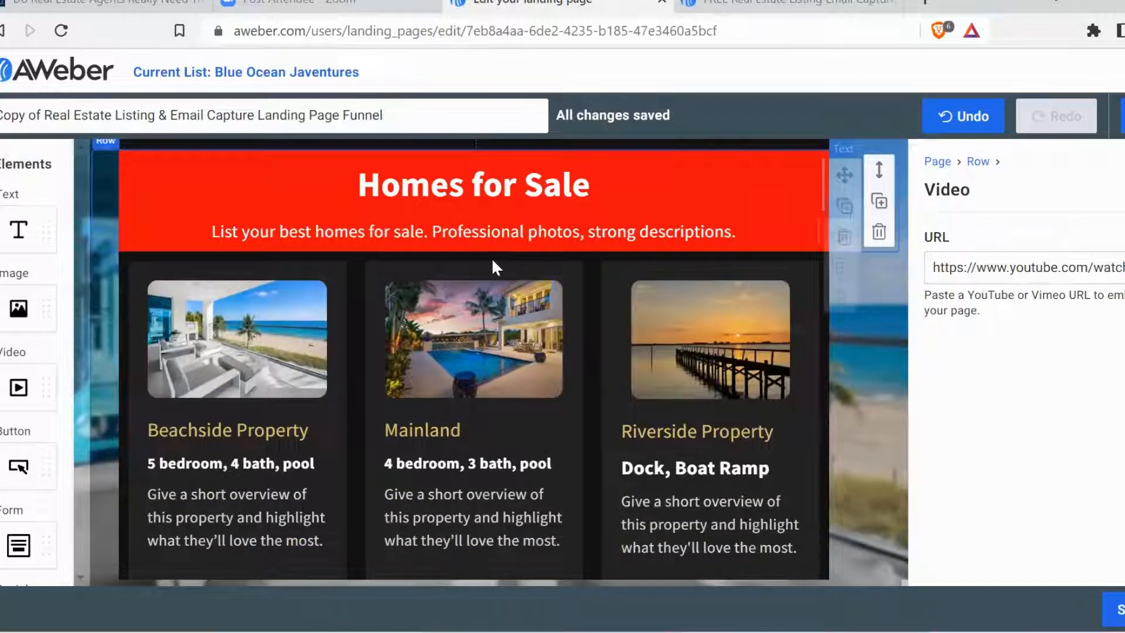
scroll(491, 259, down, 1)
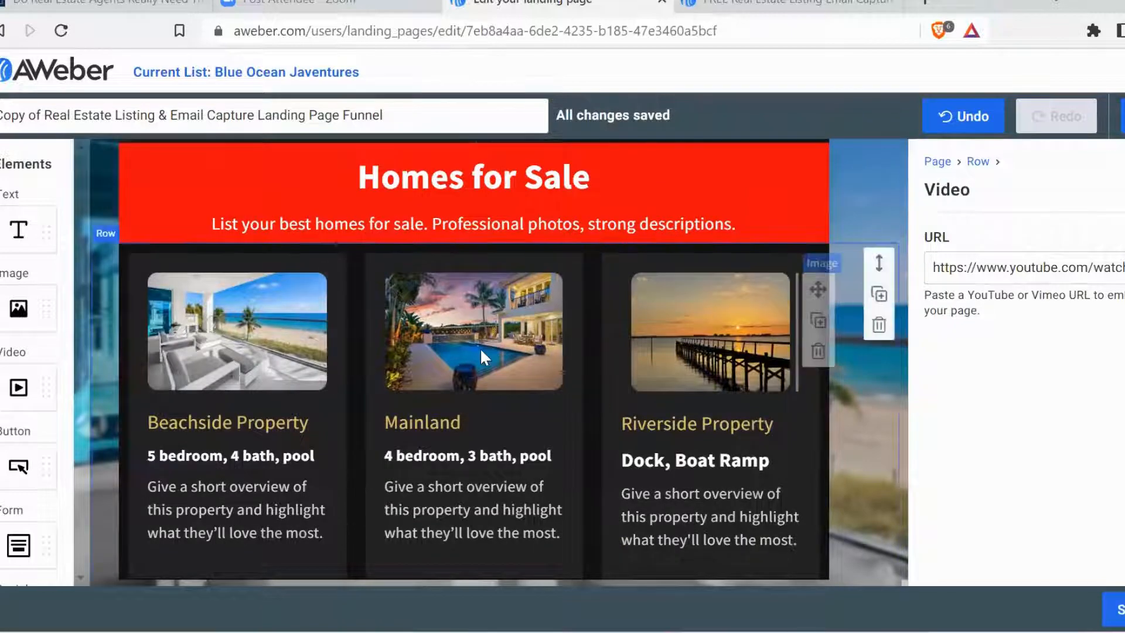
scroll(479, 346, down, 3)
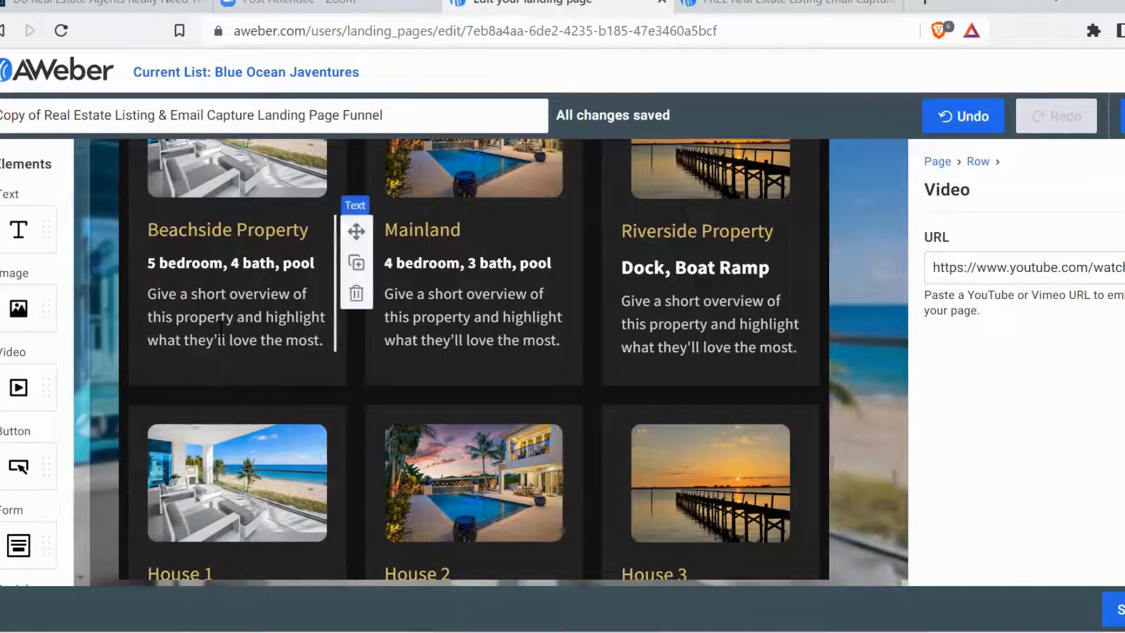
scroll(217, 311, down, 2)
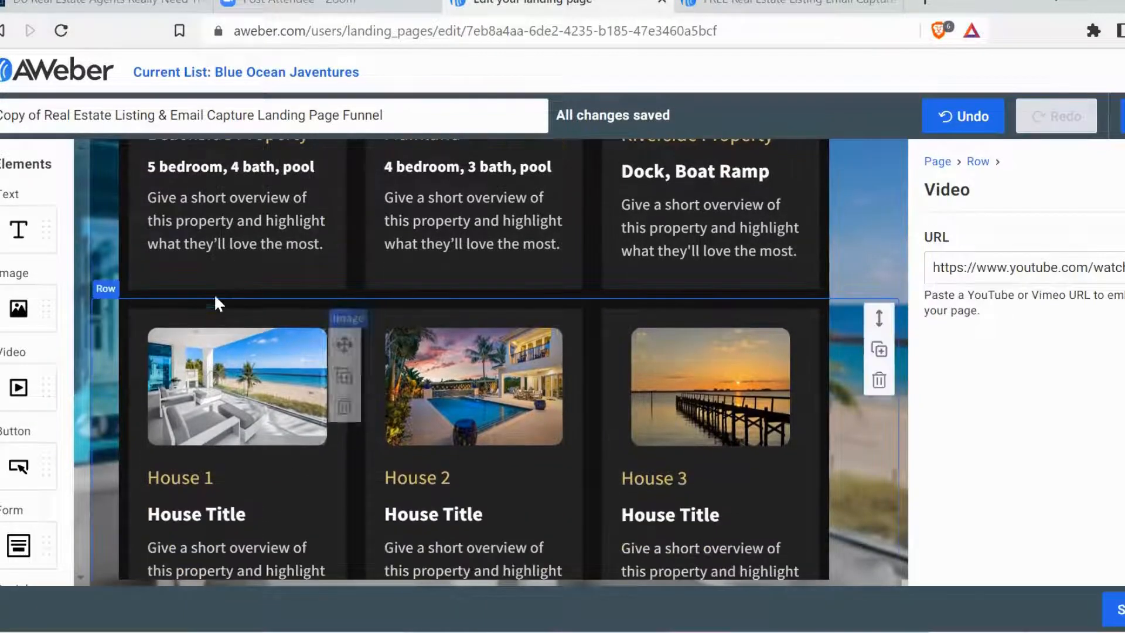
click(214, 243)
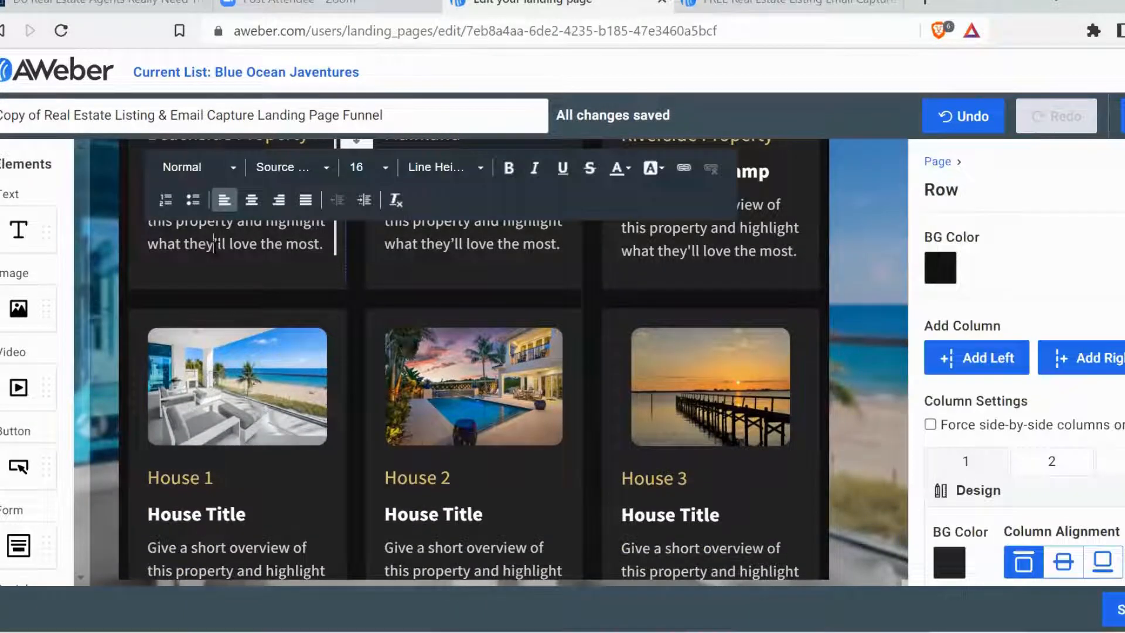
scroll(214, 243, up, 2)
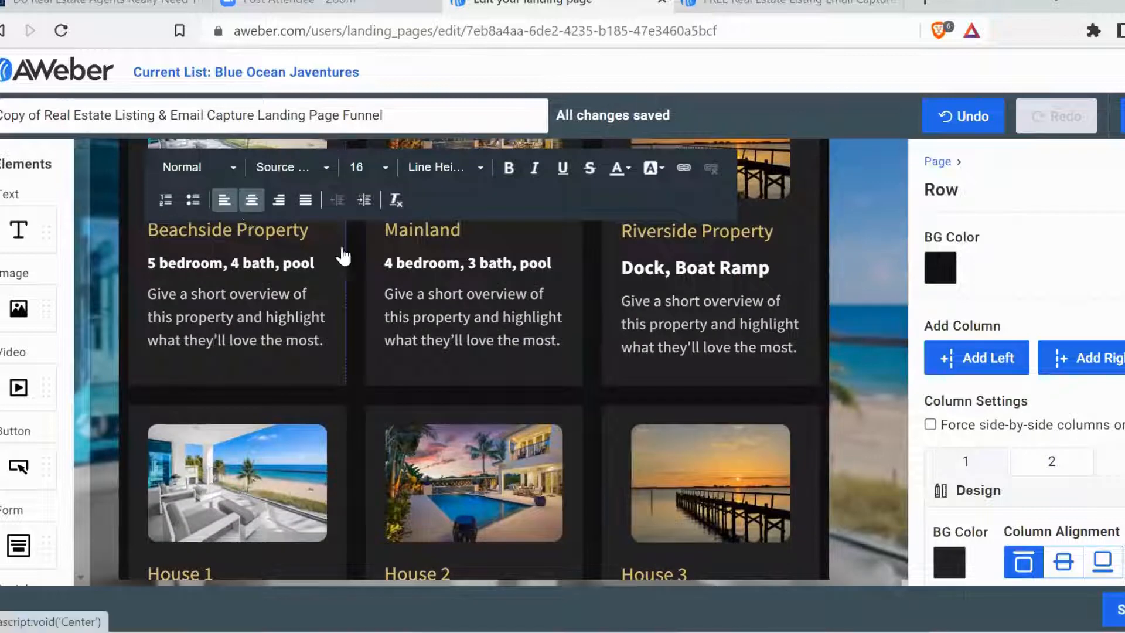
scroll(343, 256, up, 2)
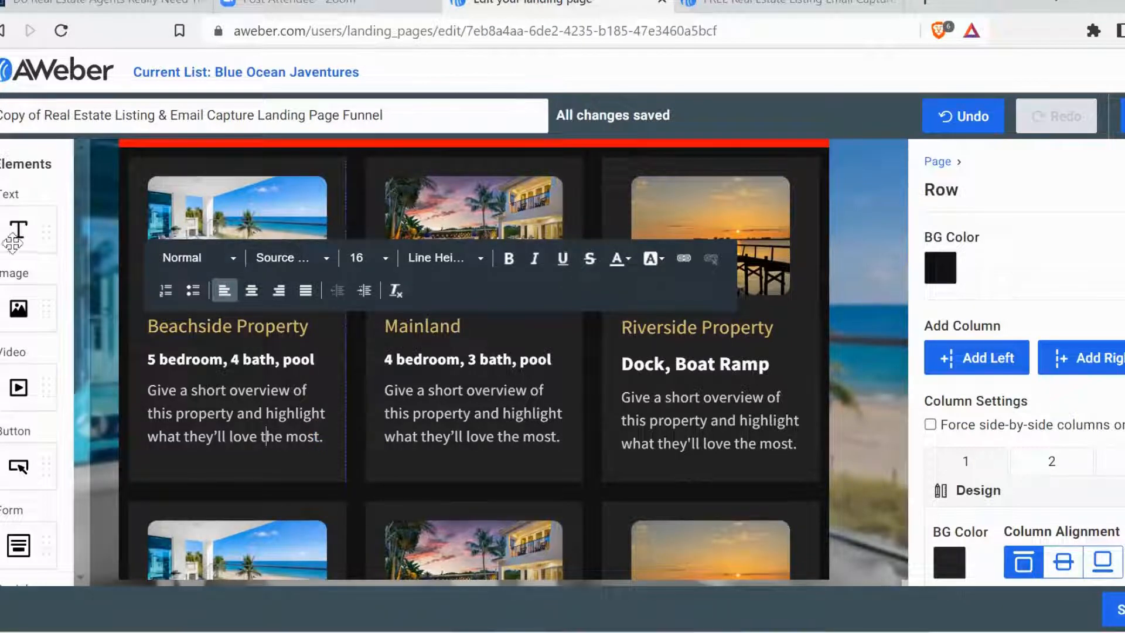
- Add a button element below the Beachside Property description
scroll(13, 244, down, 5)
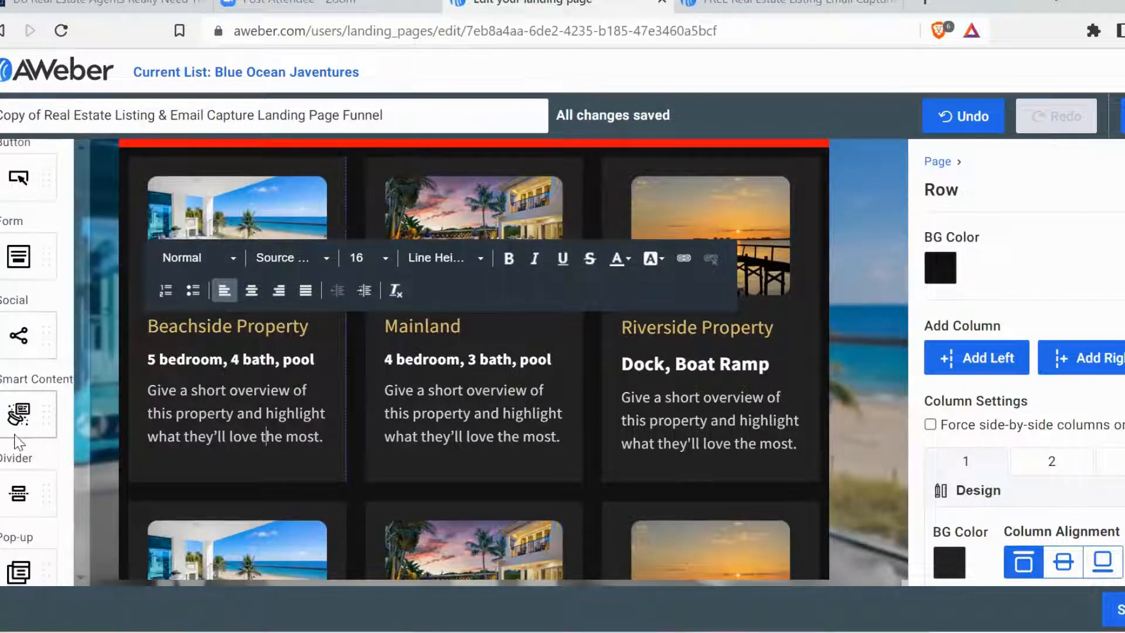
scroll(26, 257, down, 3)
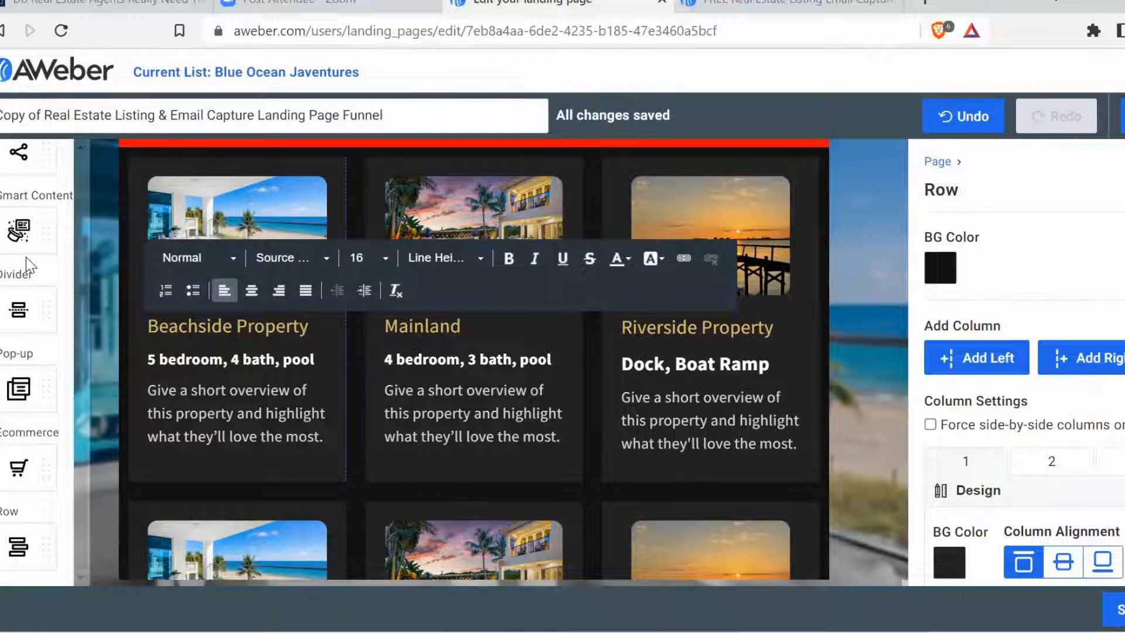
scroll(12, 340, up, 3)
scroll(7, 337, up, 2)
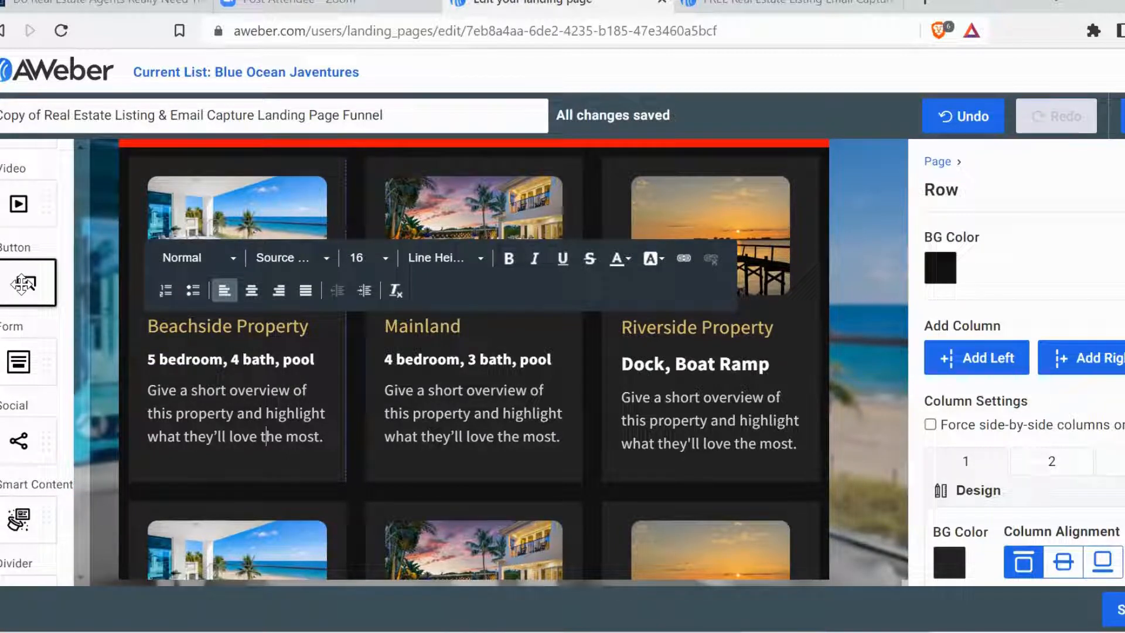
drag(22, 284, 237, 430)
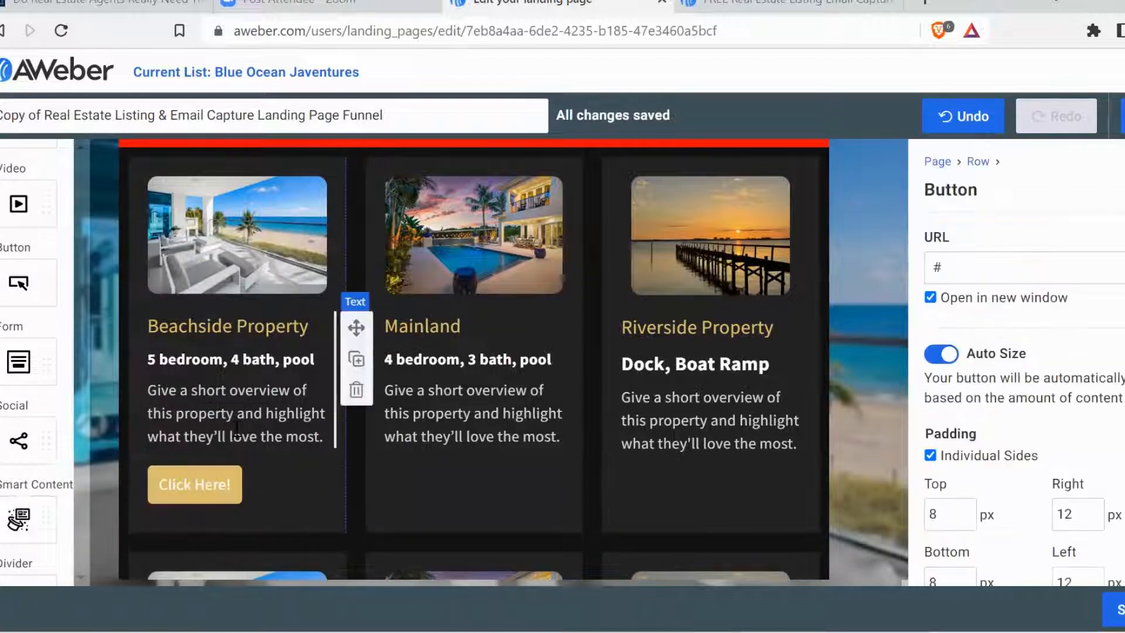
- Change the text of the button below the Beachside Property description to "Click here to contact me!"
click(204, 484)
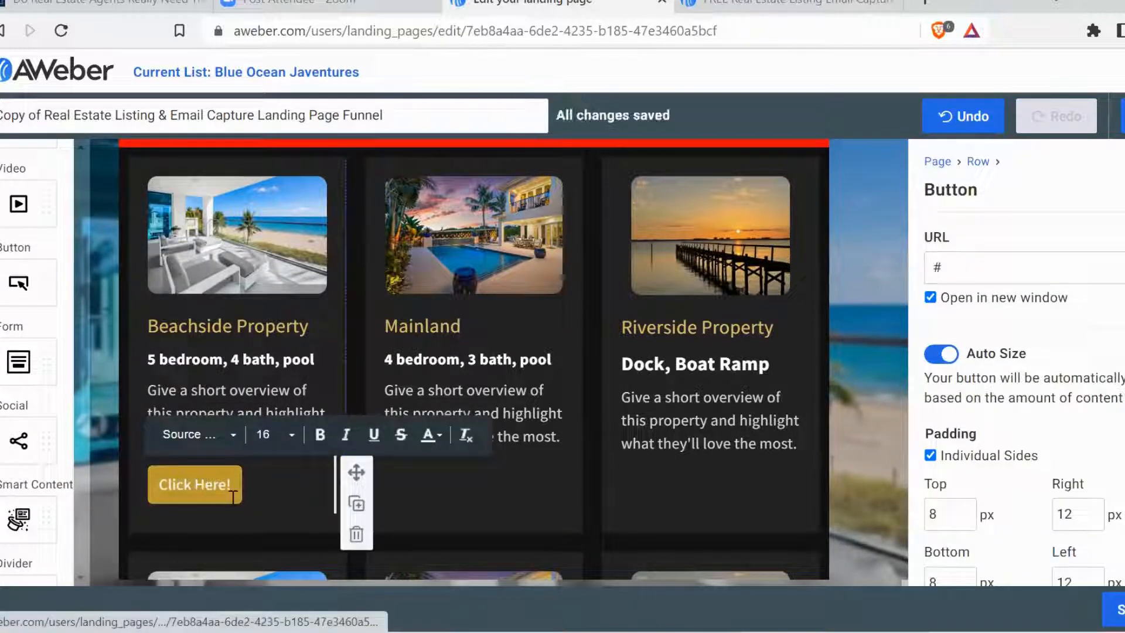
drag(231, 485, 197, 484)
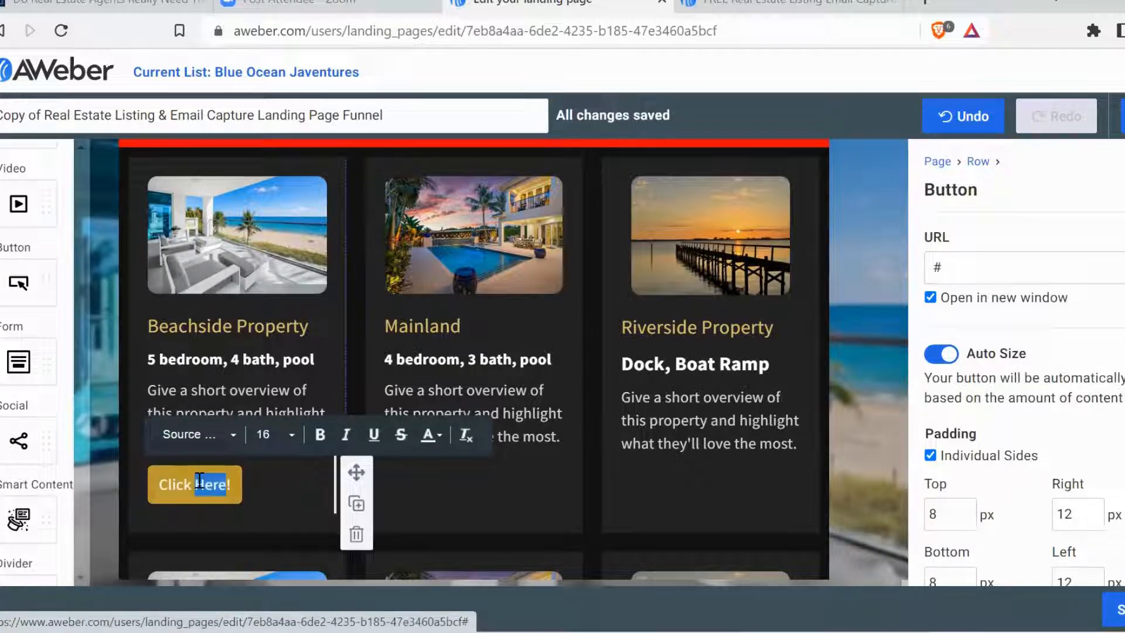
text(here to cotn)
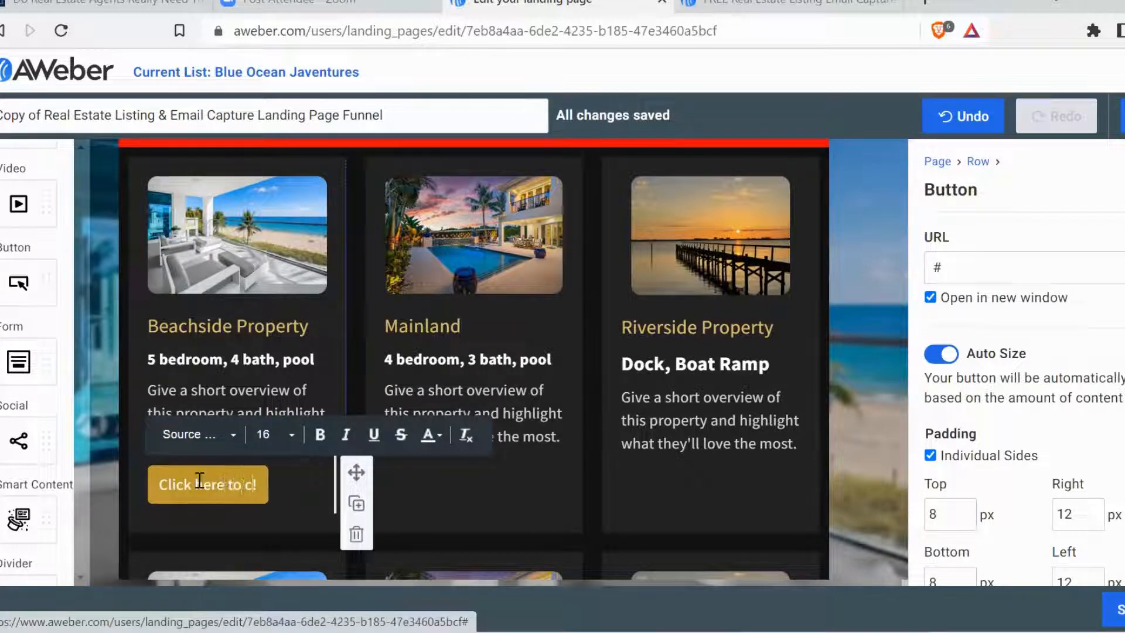
key(BackSpace)
key(BackSpace)
text(tn)
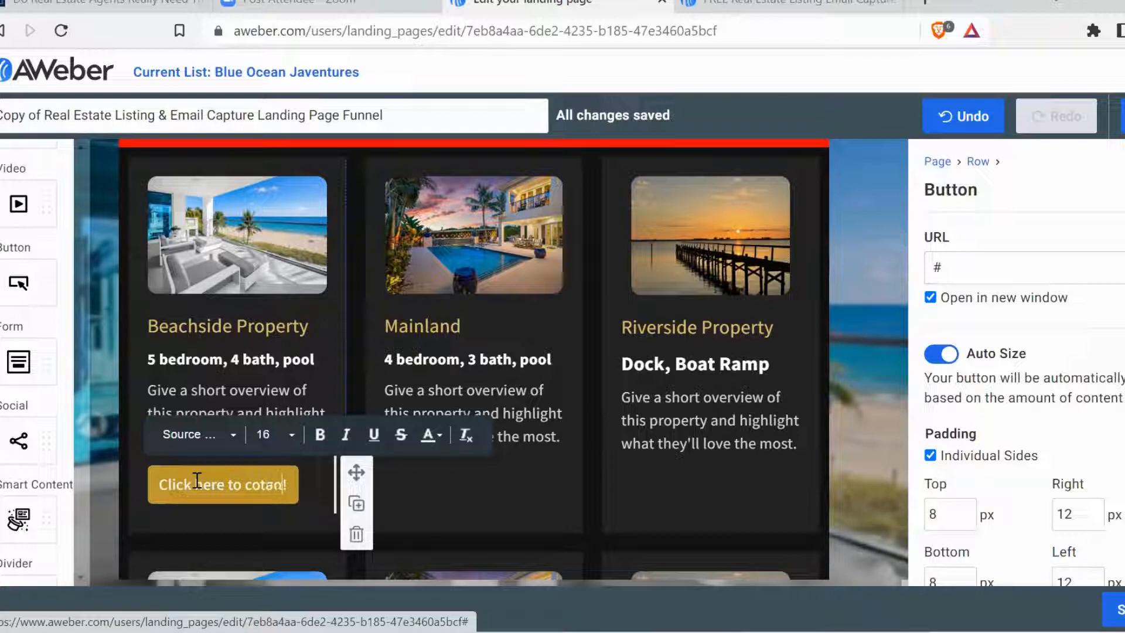
key(BackSpace)
key(BackSpace)
text(ntact me)
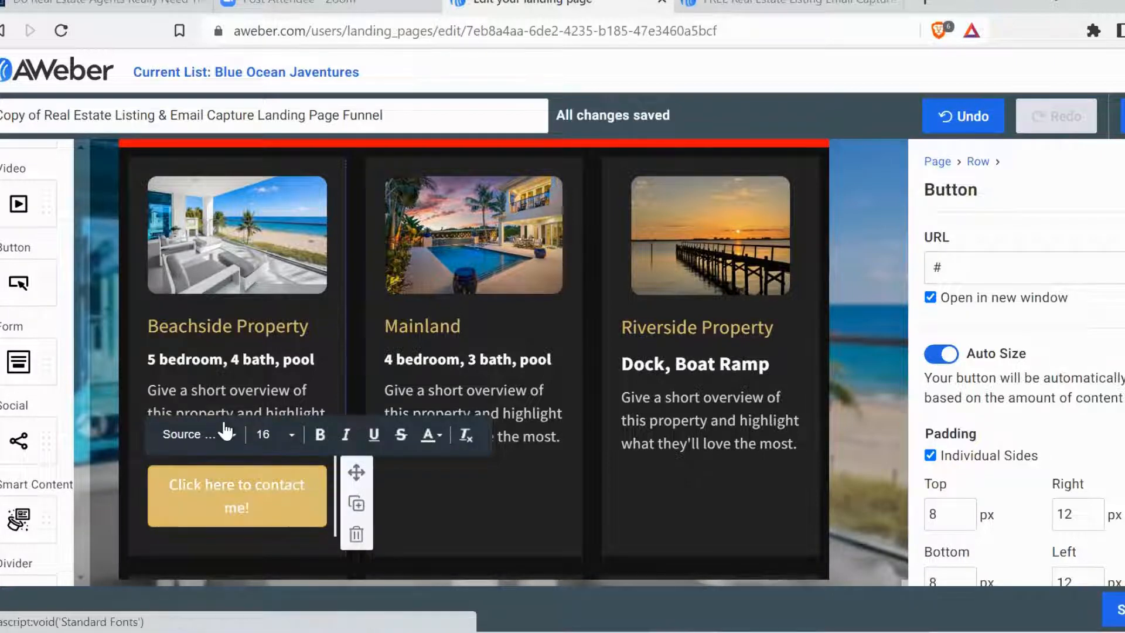
click(229, 391)
click(246, 499)
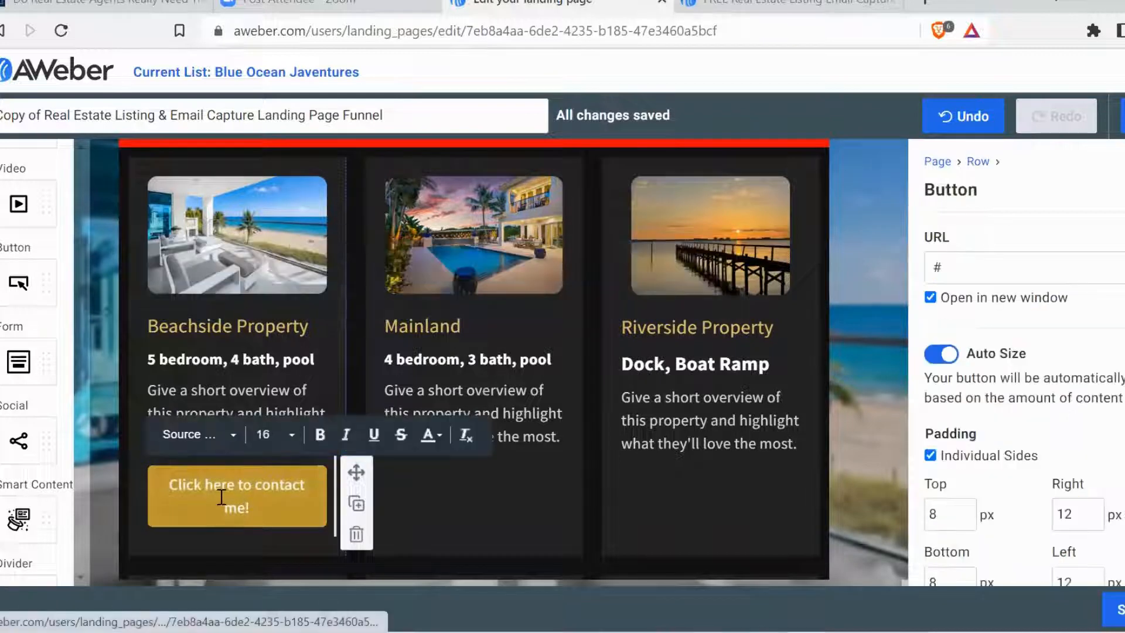
- Delete the contact button below the Beachside Property description, leaving its URL unedited
click(973, 262)
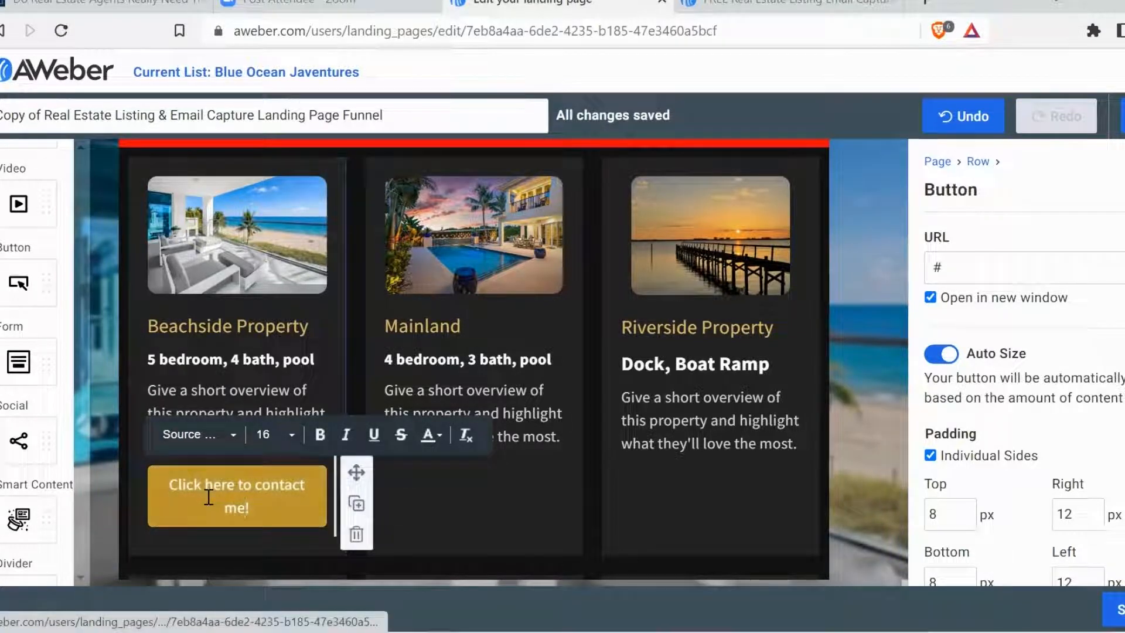
double_click(950, 262)
click(356, 534)
- Open the settings of the "Click Here to set your Appointment !" button above the testimonials to view its link URL
scroll(469, 351, down, 8)
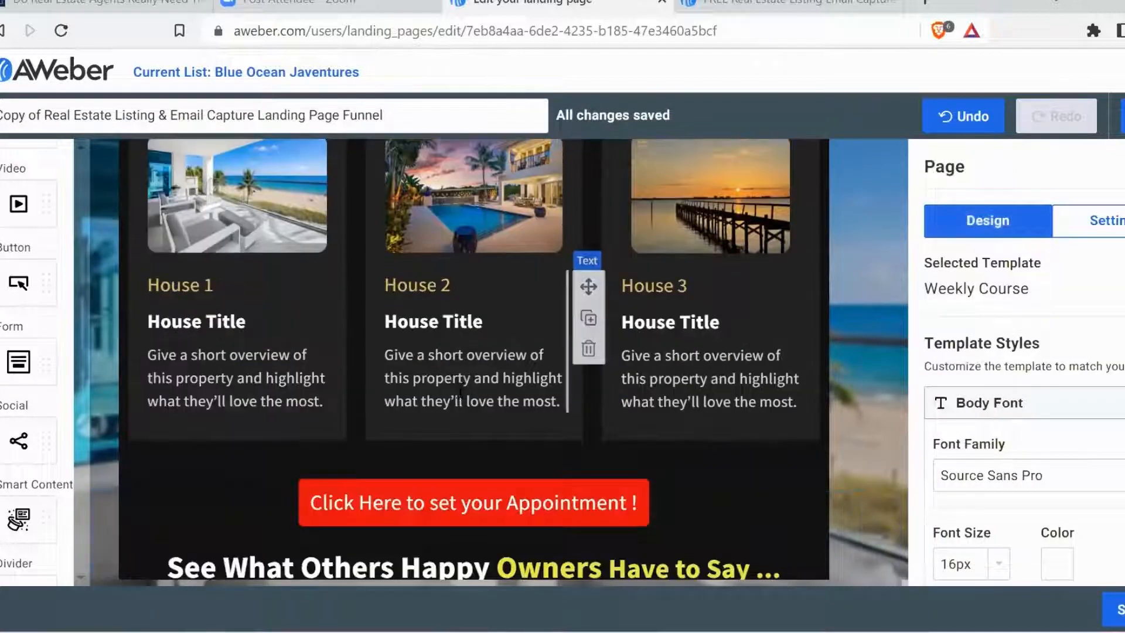
scroll(469, 352, down, 2)
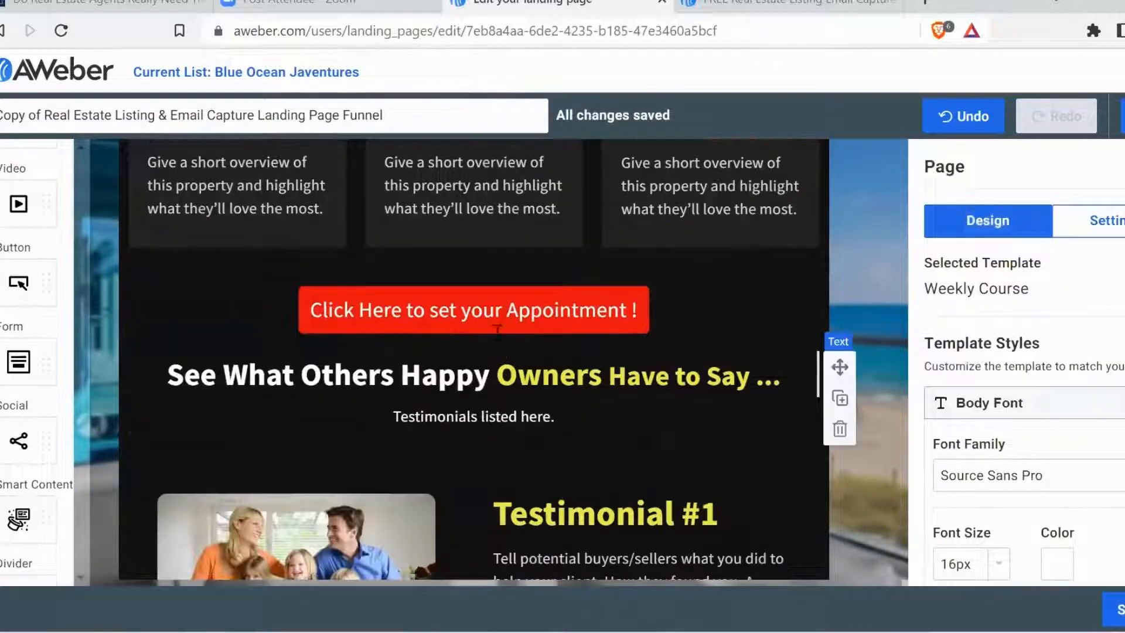
click(473, 314)
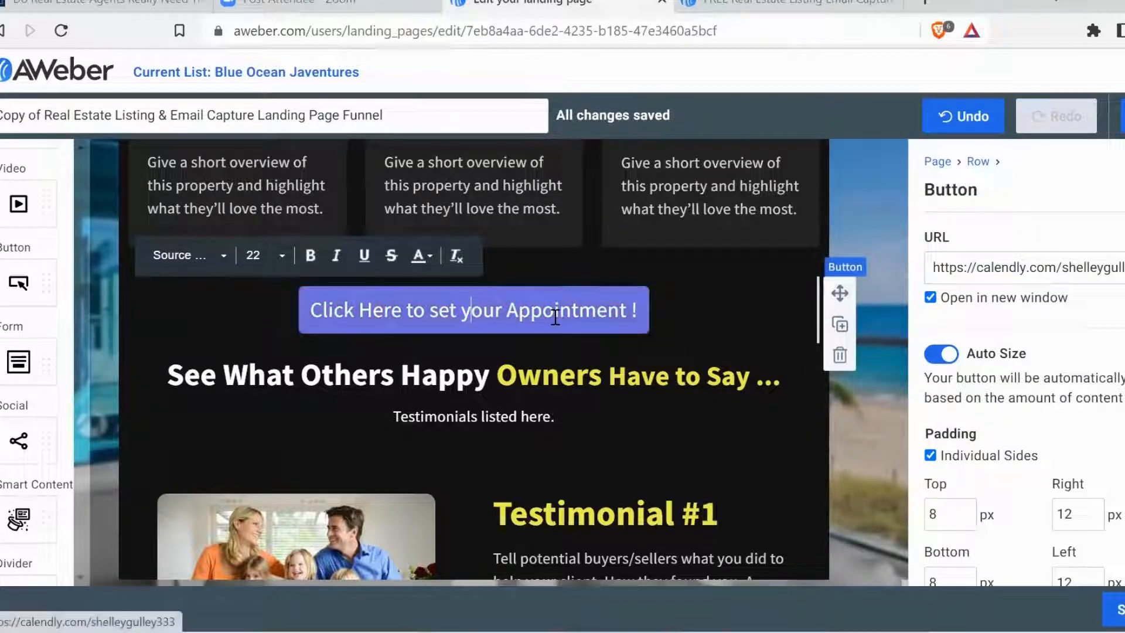
click(480, 310)
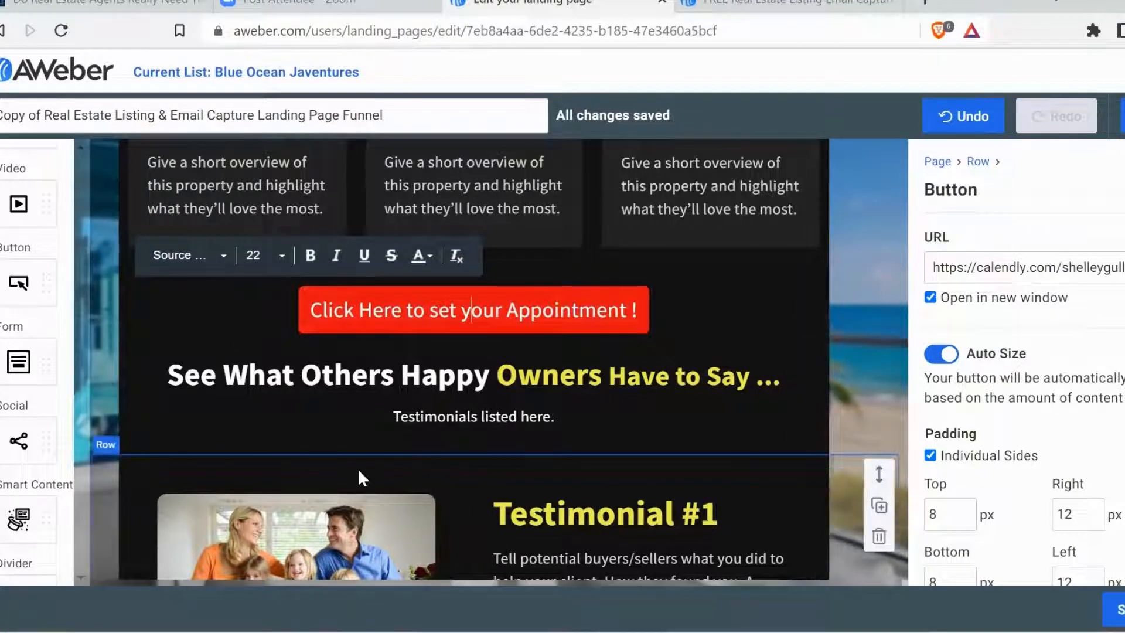
- View the image options of the Testimonial #1 picture and review the appointment button in the "Your Closing Argument" section
scroll(359, 478, down, 5)
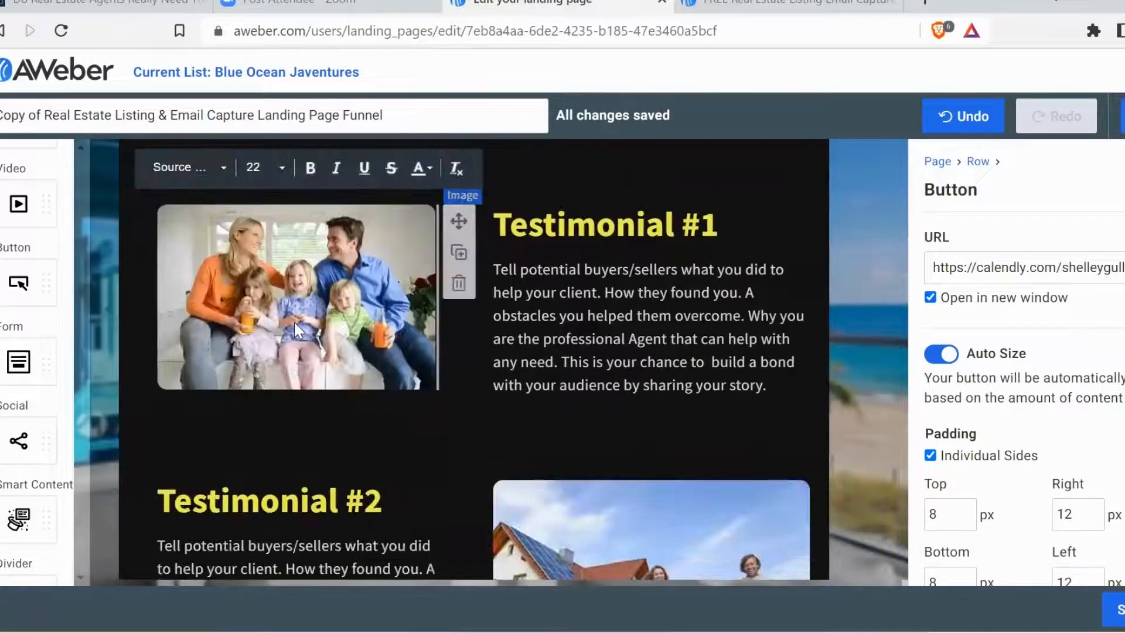
click(294, 323)
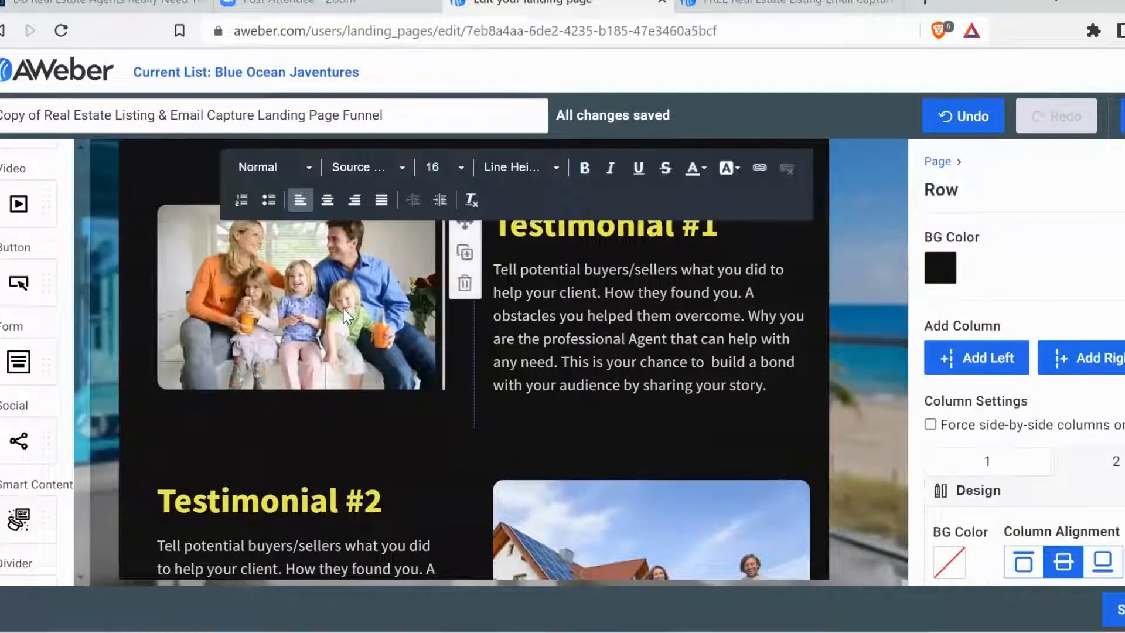
scroll(347, 311, down, 2)
scroll(342, 310, down, 8)
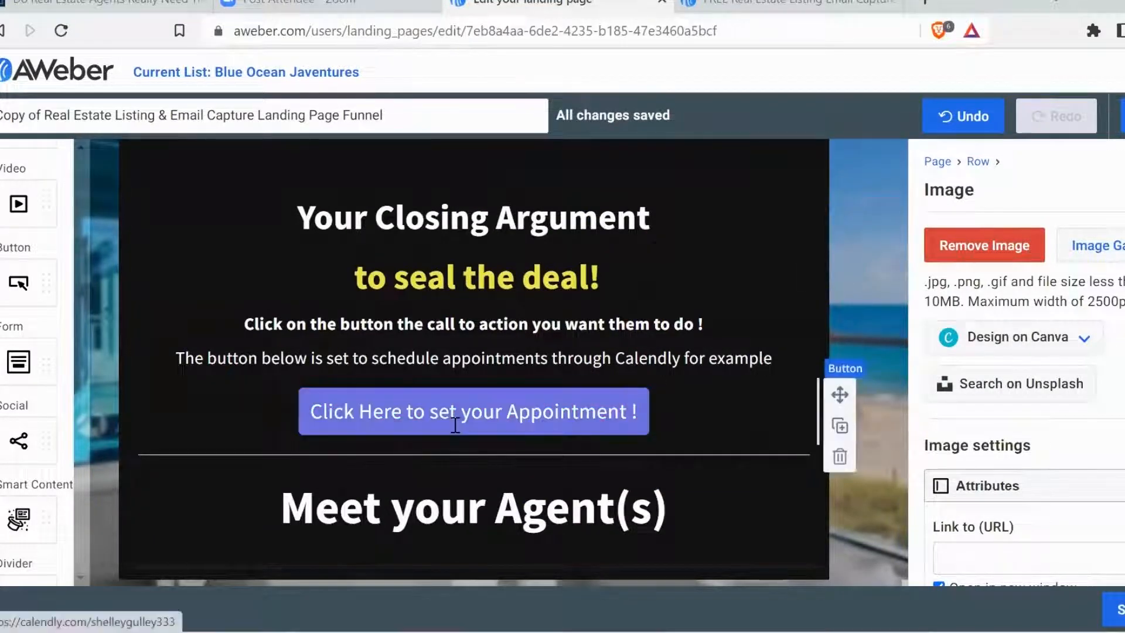
scroll(469, 414, up, 15)
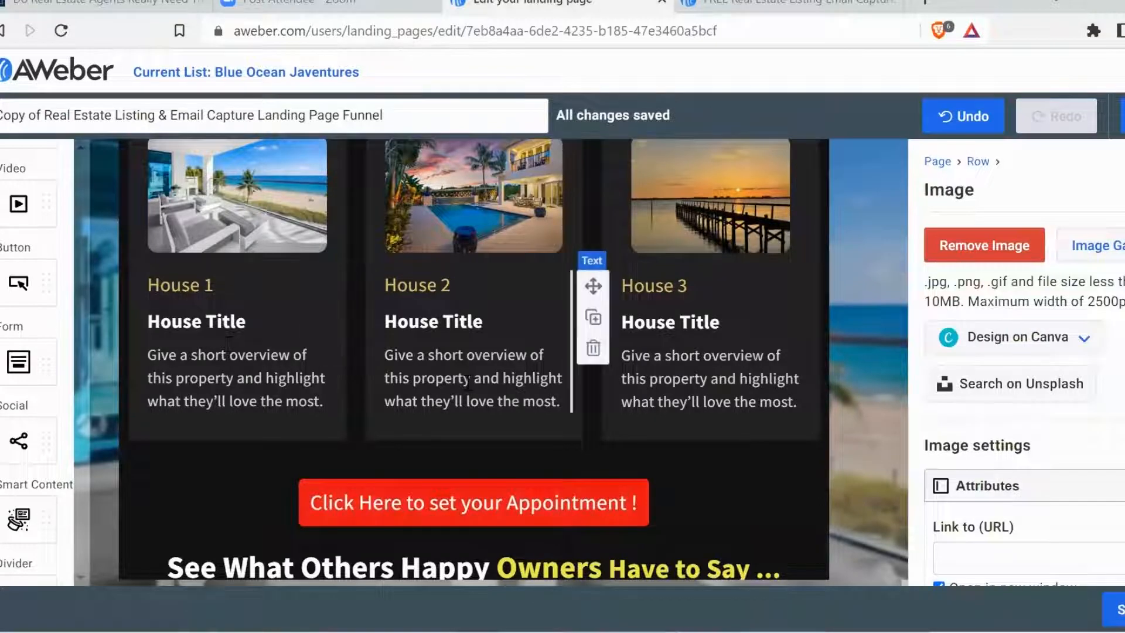
scroll(464, 378, down, 15)
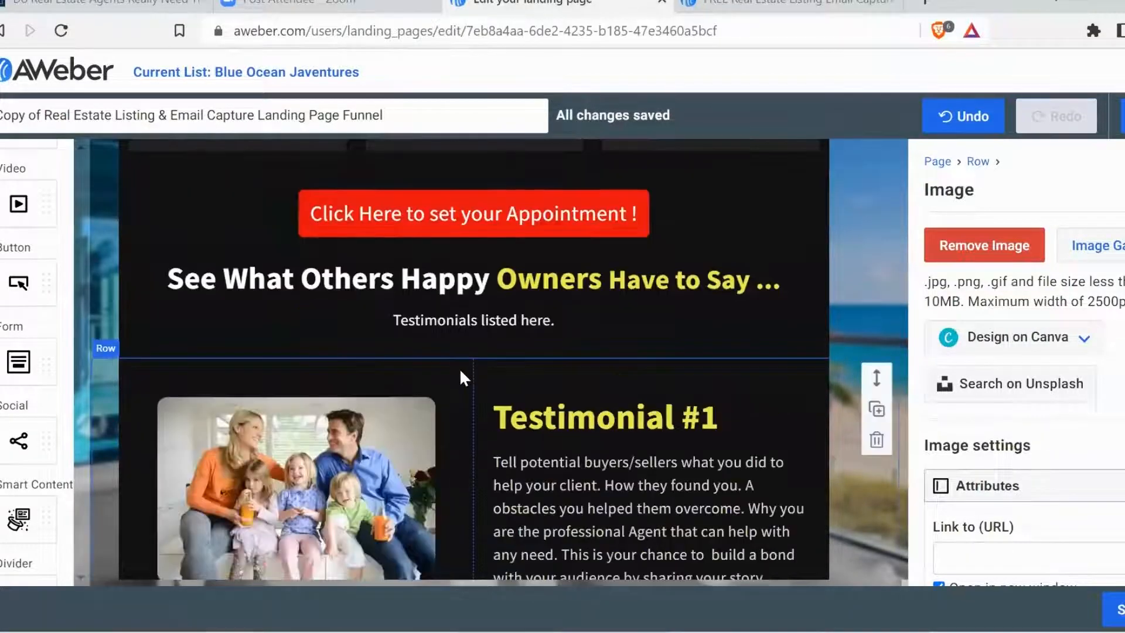
scroll(459, 368, down, 3)
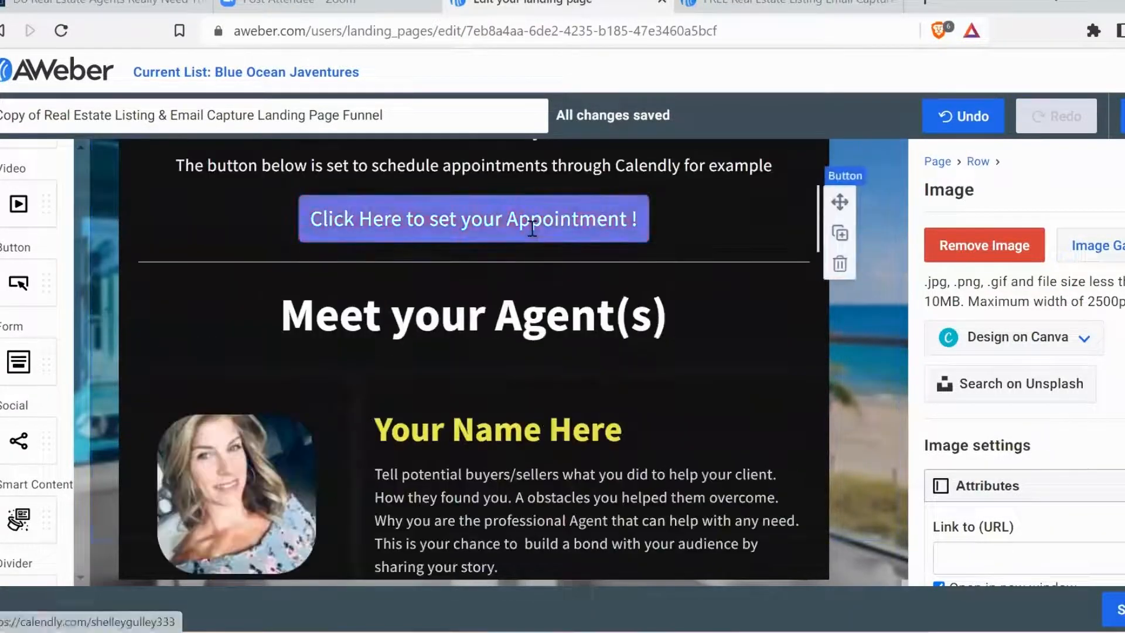
- Delete the second agent's picture and "Your Name Here" text block from the "Meet your Agent(s)" section
scroll(599, 274, down, 3)
scroll(507, 331, down, 2)
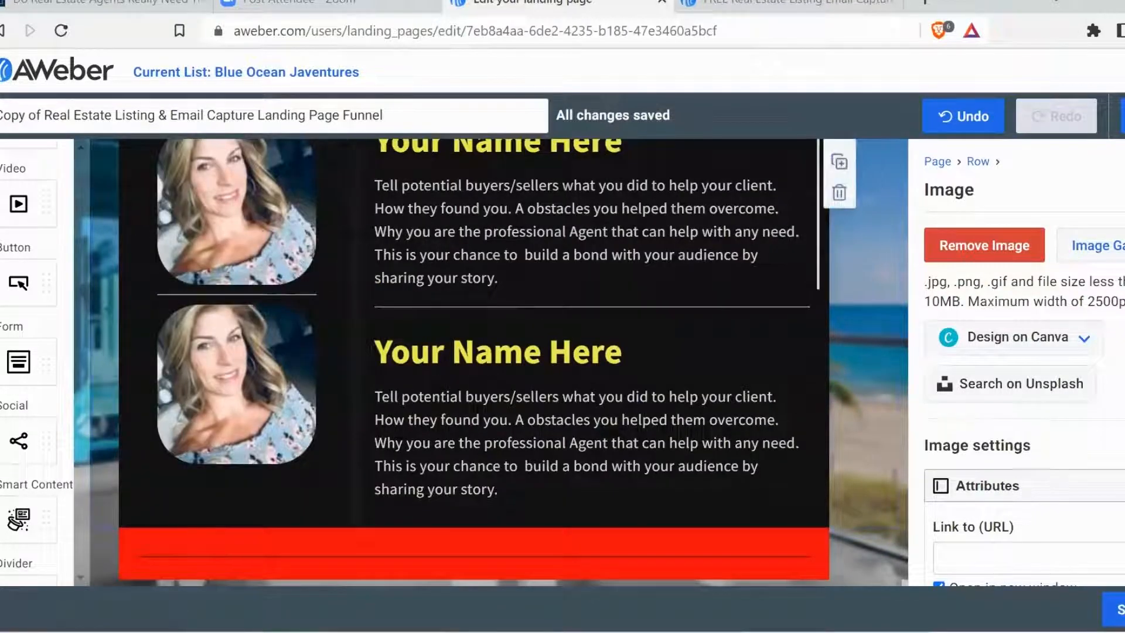
mouse_move(220, 378)
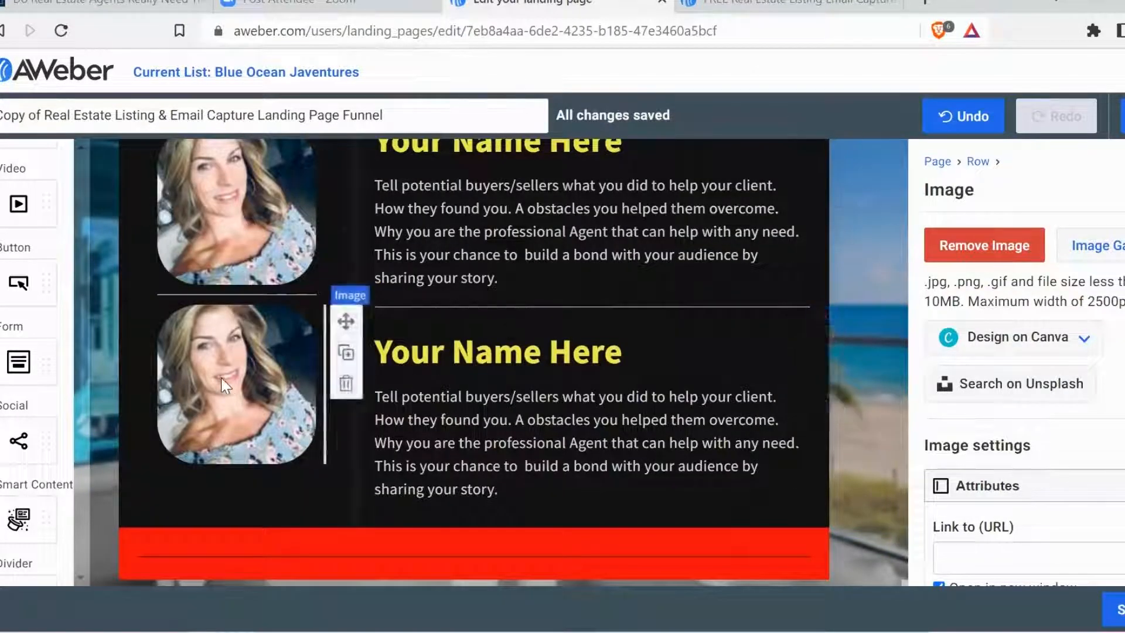
click(347, 385)
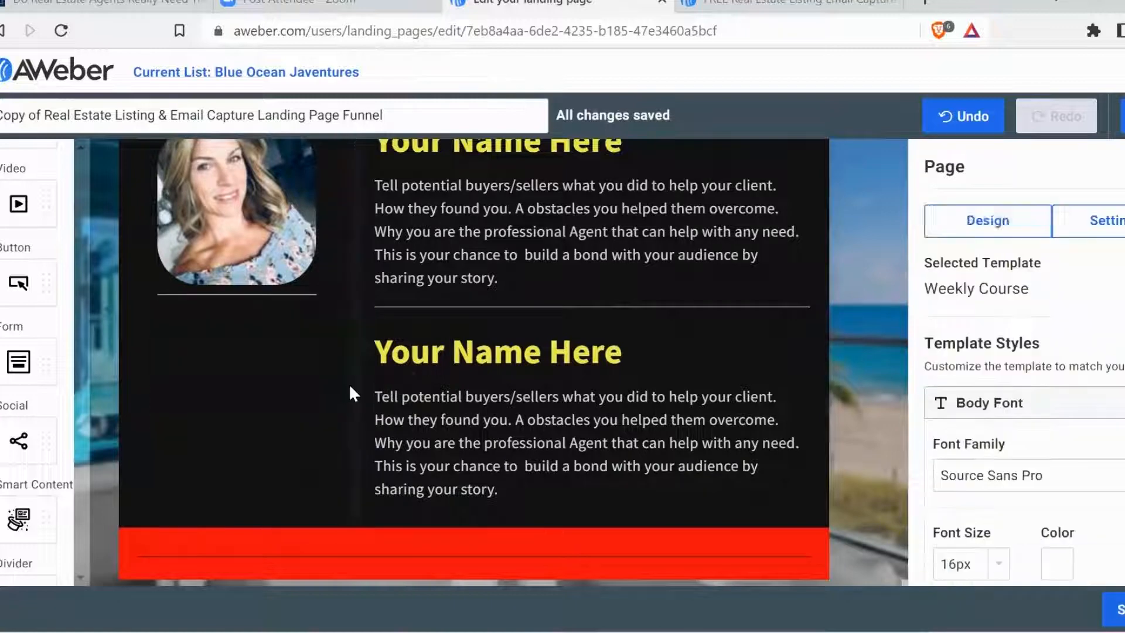
click(429, 352)
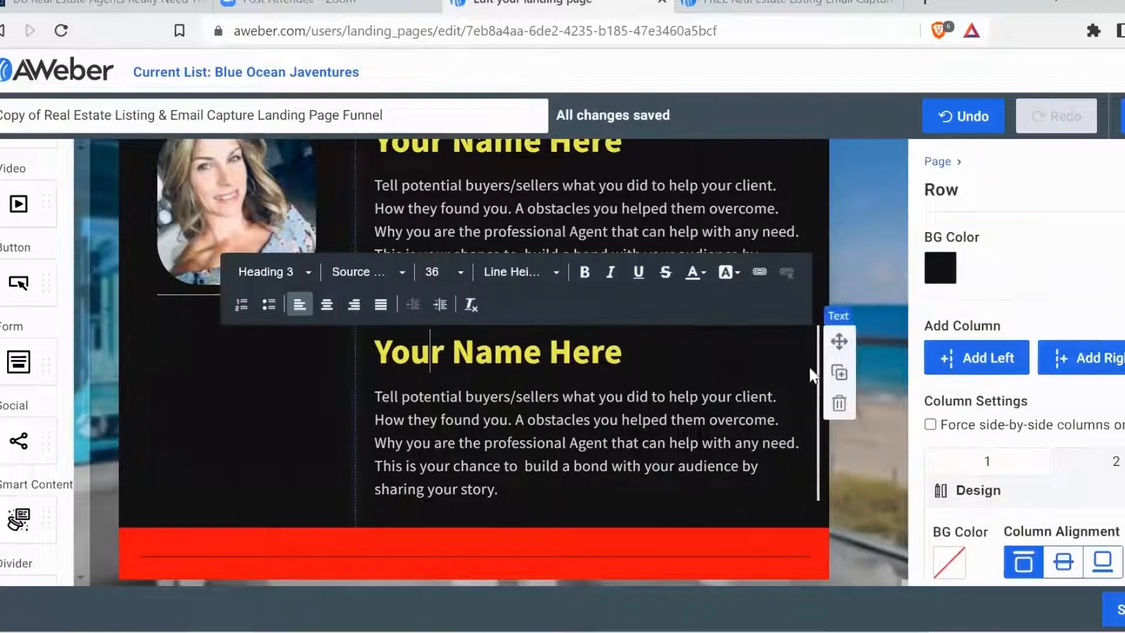
click(839, 403)
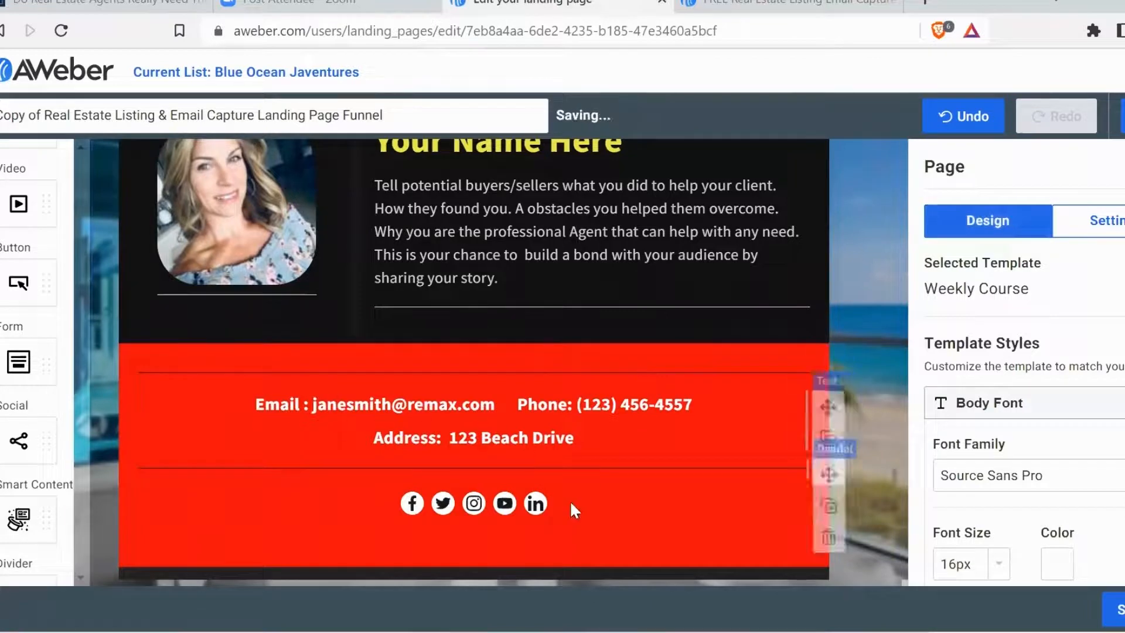
- Remove the YouTube and LinkedIn accounts from the footer's social icons without adding another link
click(412, 505)
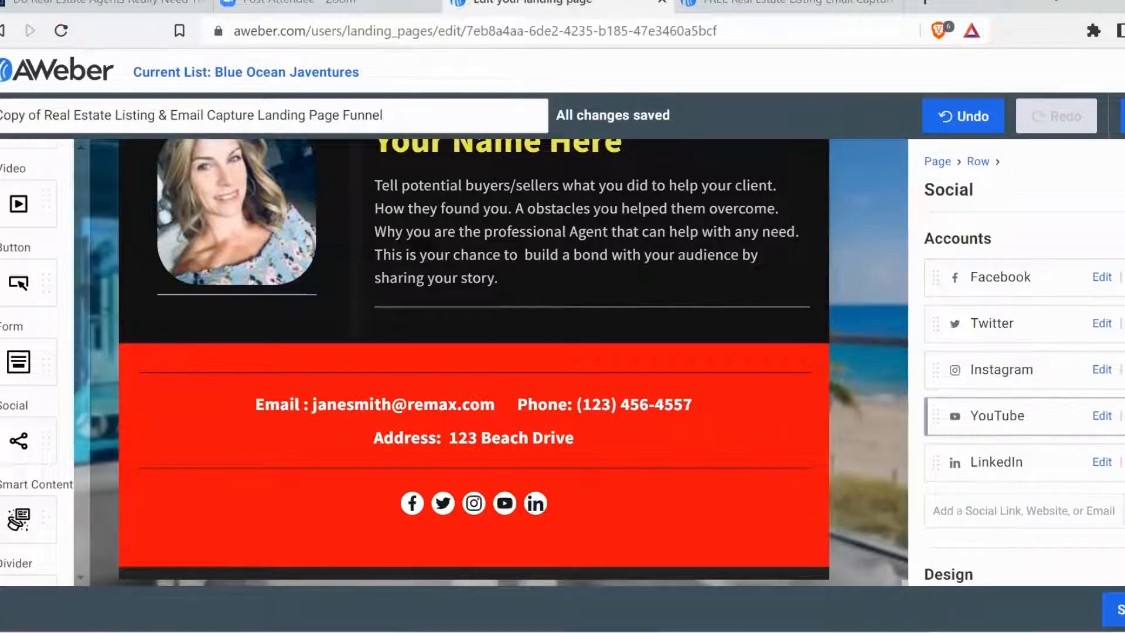
click(1124, 416)
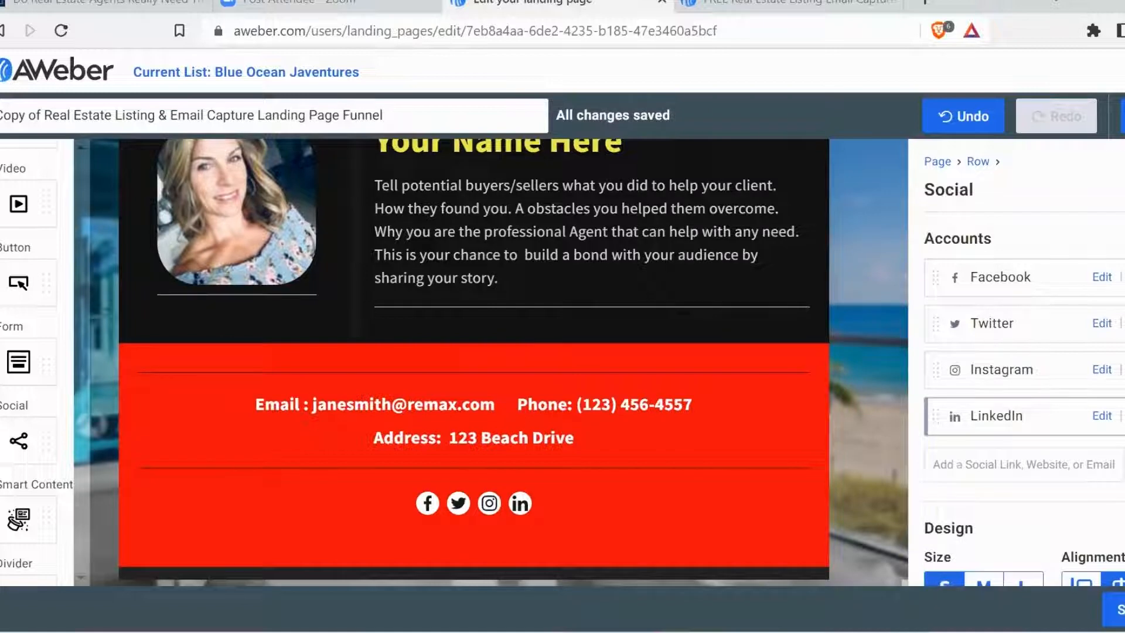
click(1124, 416)
click(1047, 424)
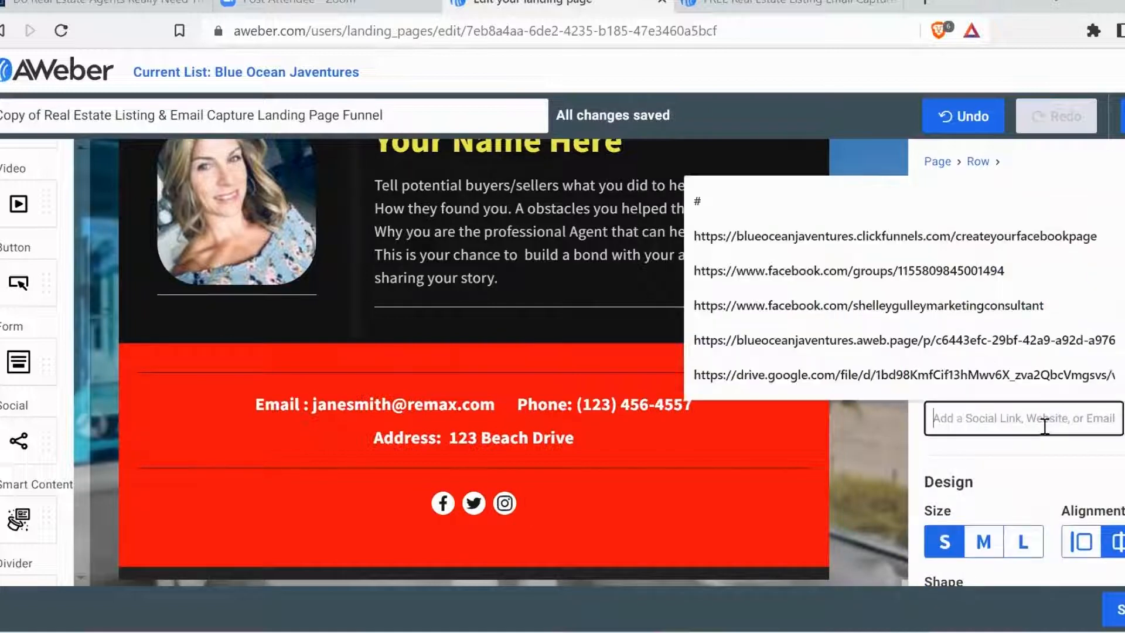
click(1119, 479)
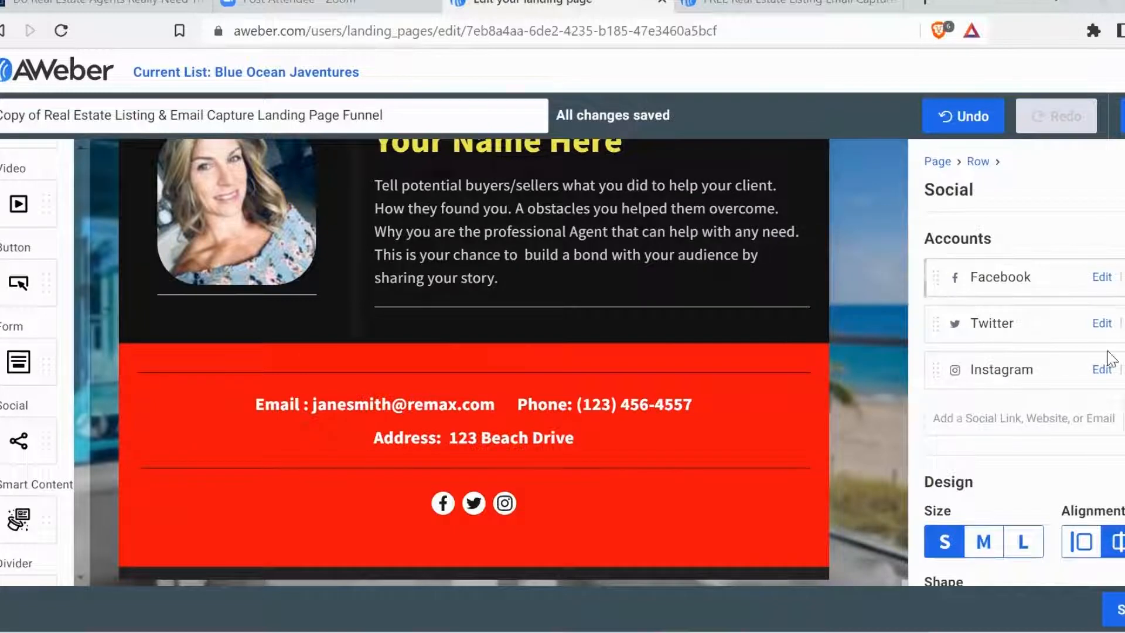
- Set the footer's social icons to size M with the rounded-square shape
click(1003, 541)
scroll(1042, 464, down, 2)
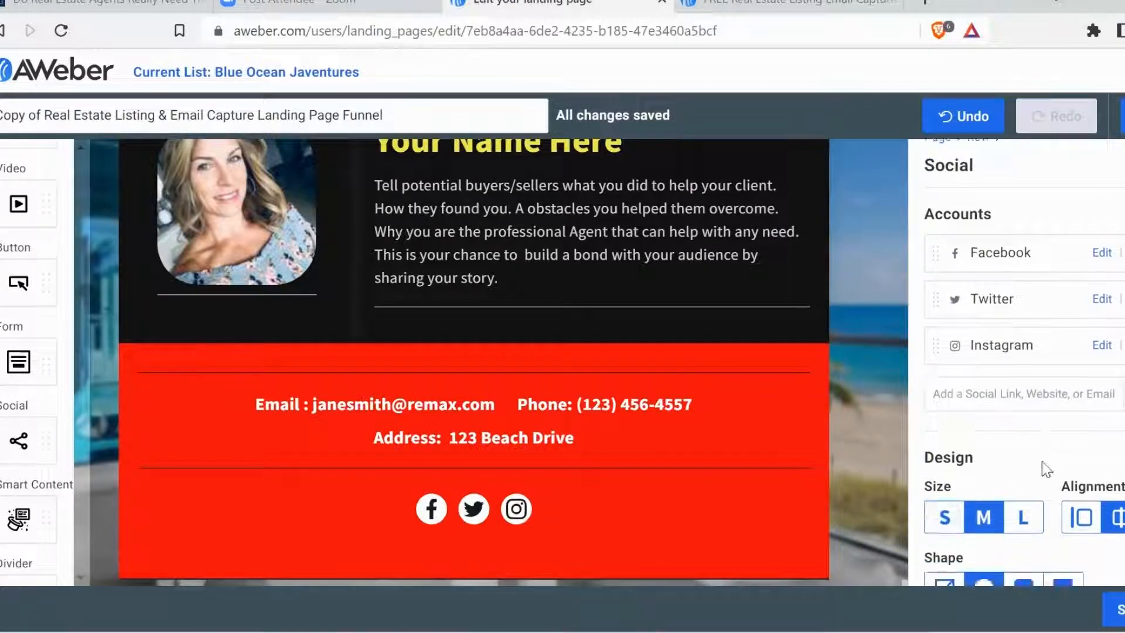
click(1020, 483)
scroll(1055, 498, up, 2)
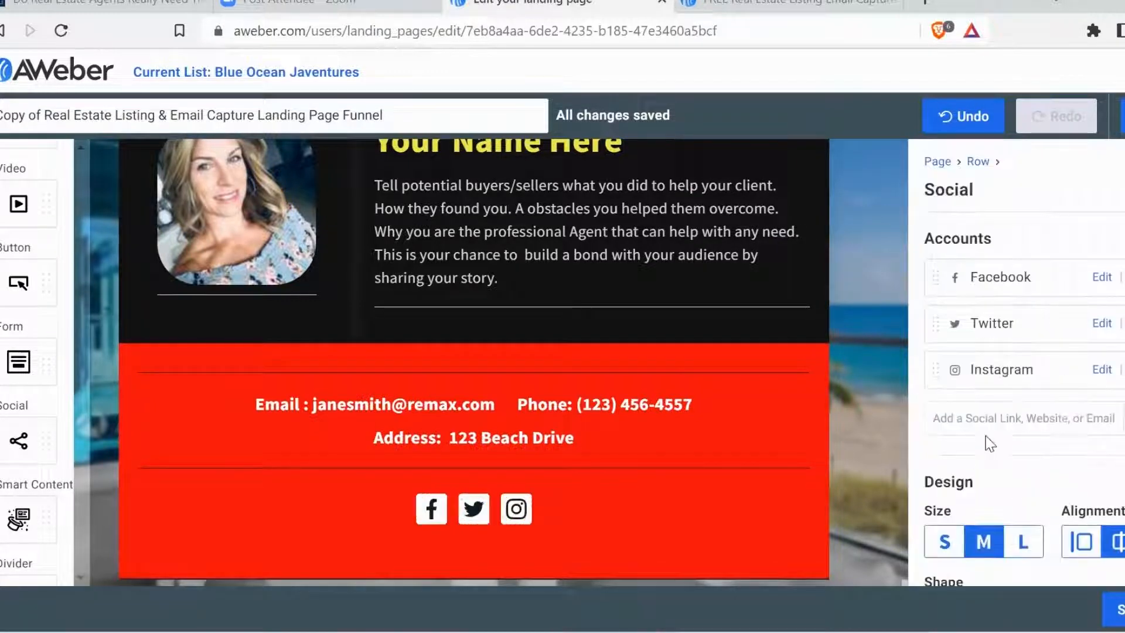
- Review the whole landing page from the footer back up to the header and email capture form
scroll(1077, 249, down, 2)
scroll(678, 345, down, 2)
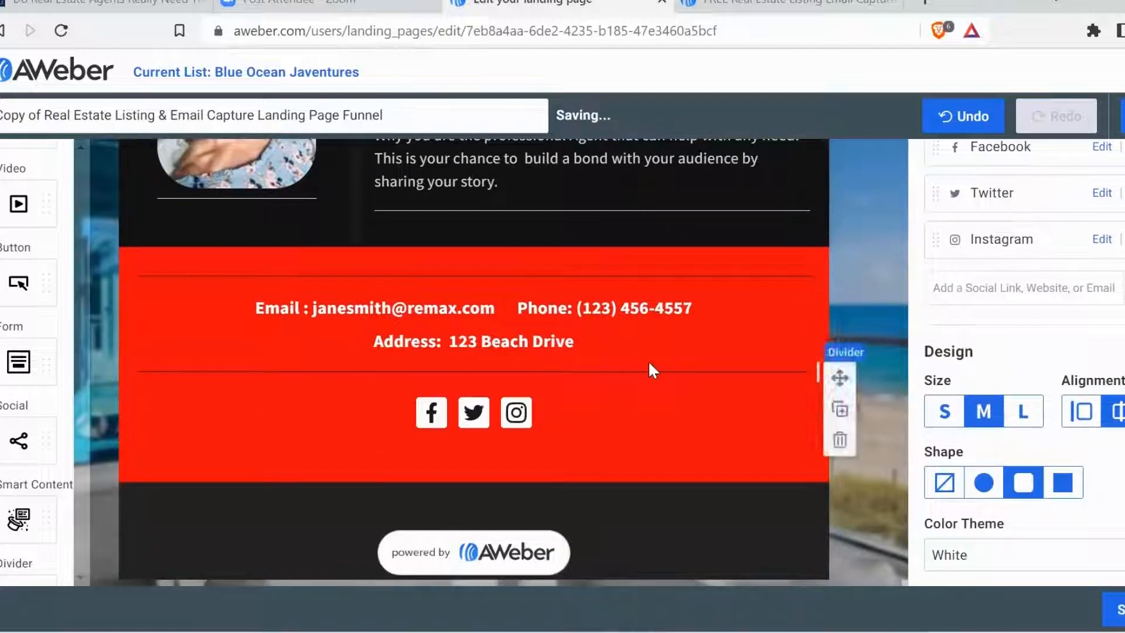
scroll(651, 372, down, 2)
scroll(627, 358, up, 8)
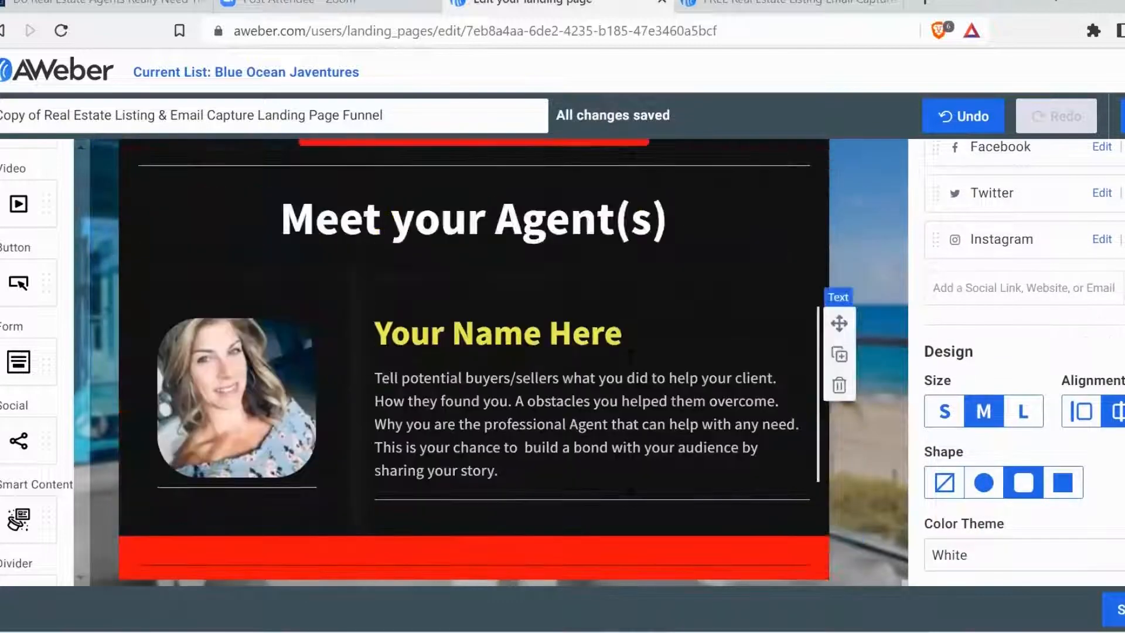
scroll(627, 356, up, 10)
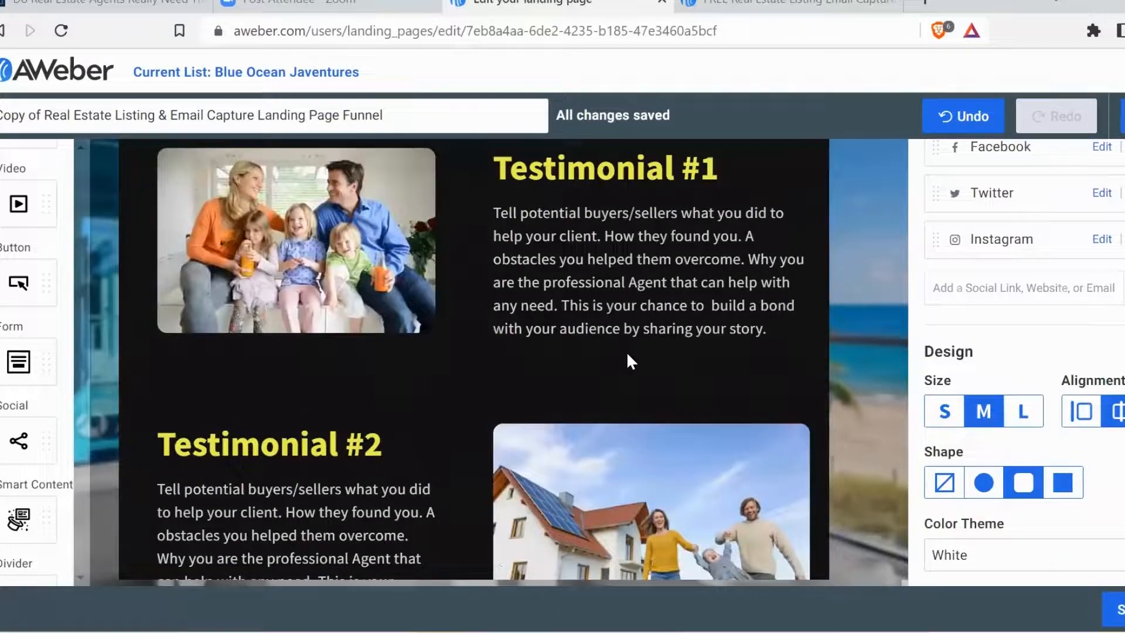
scroll(627, 350, up, 5)
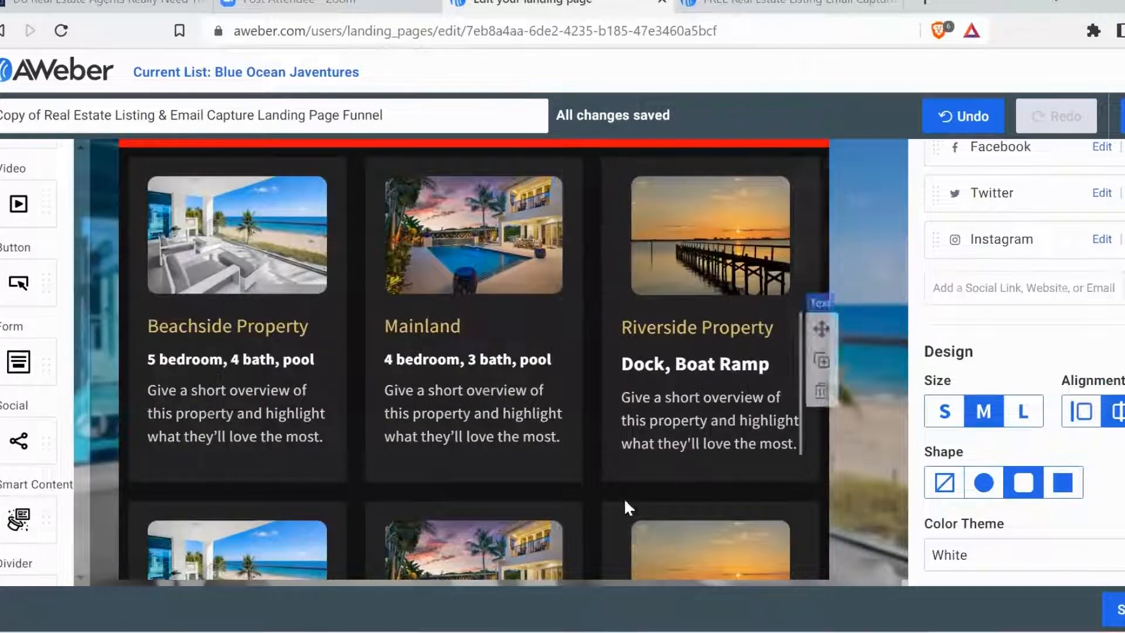
scroll(462, 478, up, 5)
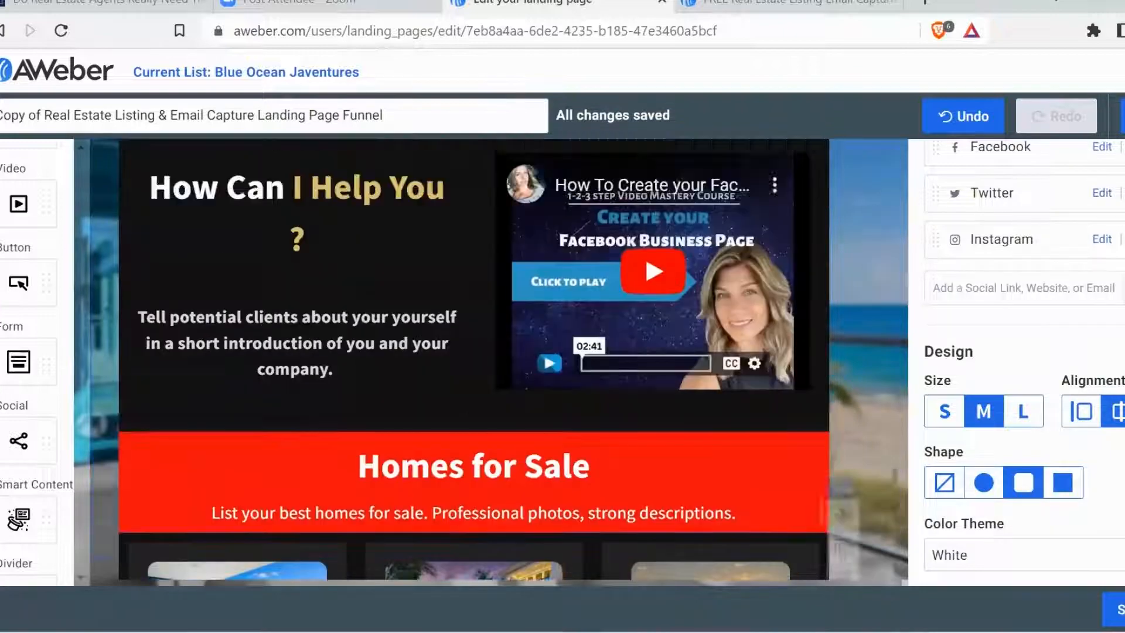
scroll(595, 325, up, 8)
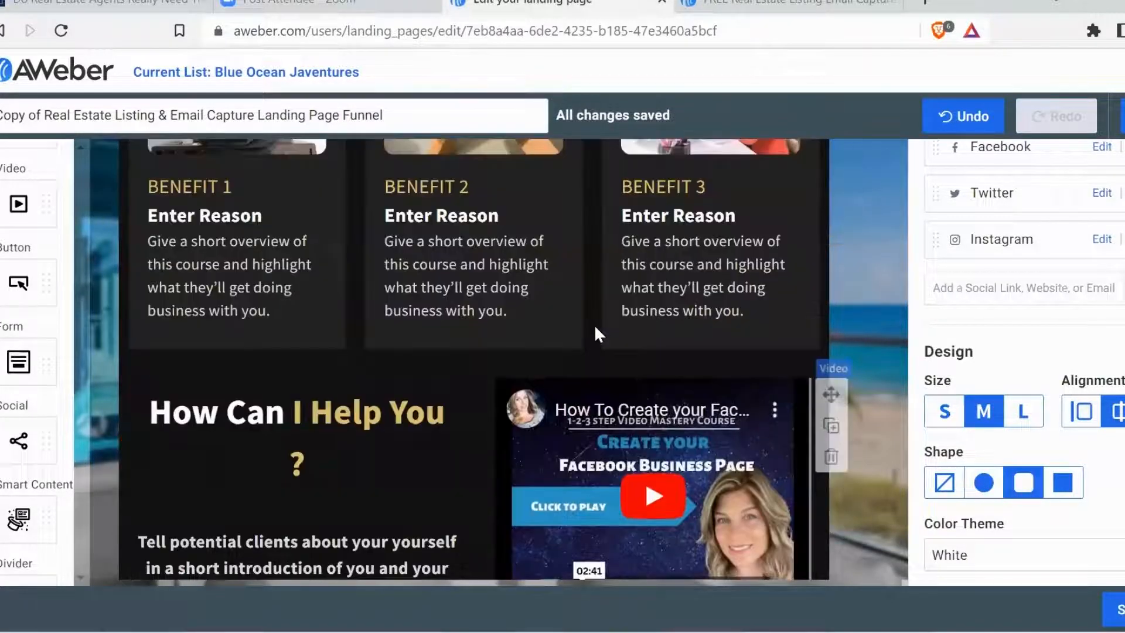
scroll(678, 293, up, 8)
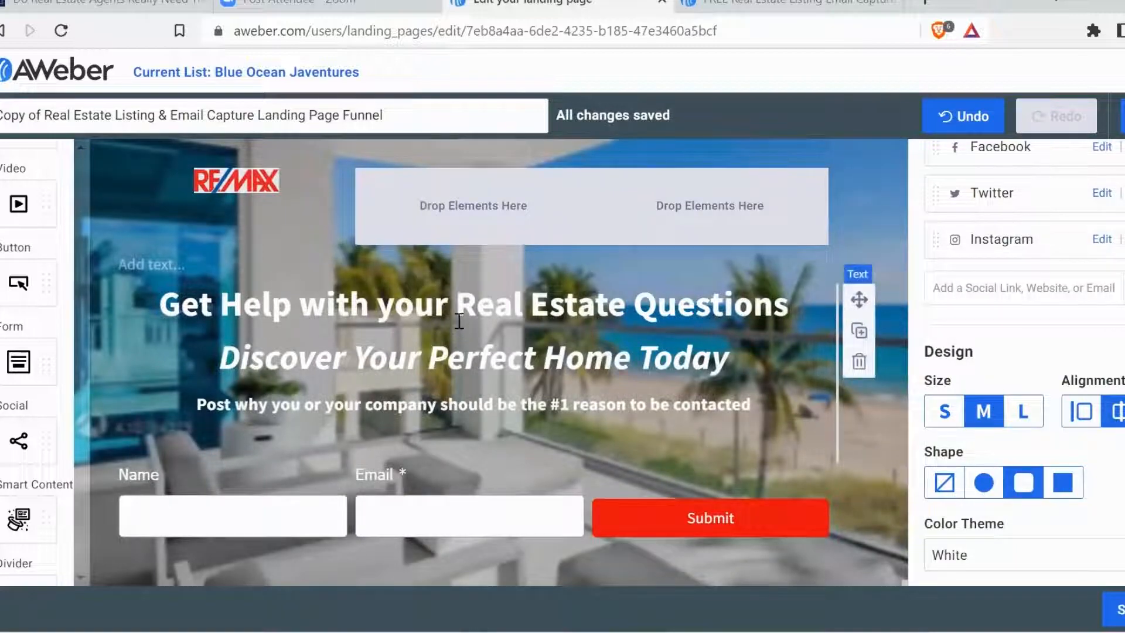
- Preview the landing page in the mobile layout and check its sections from the header through the property listings
scroll(459, 321, down, 5)
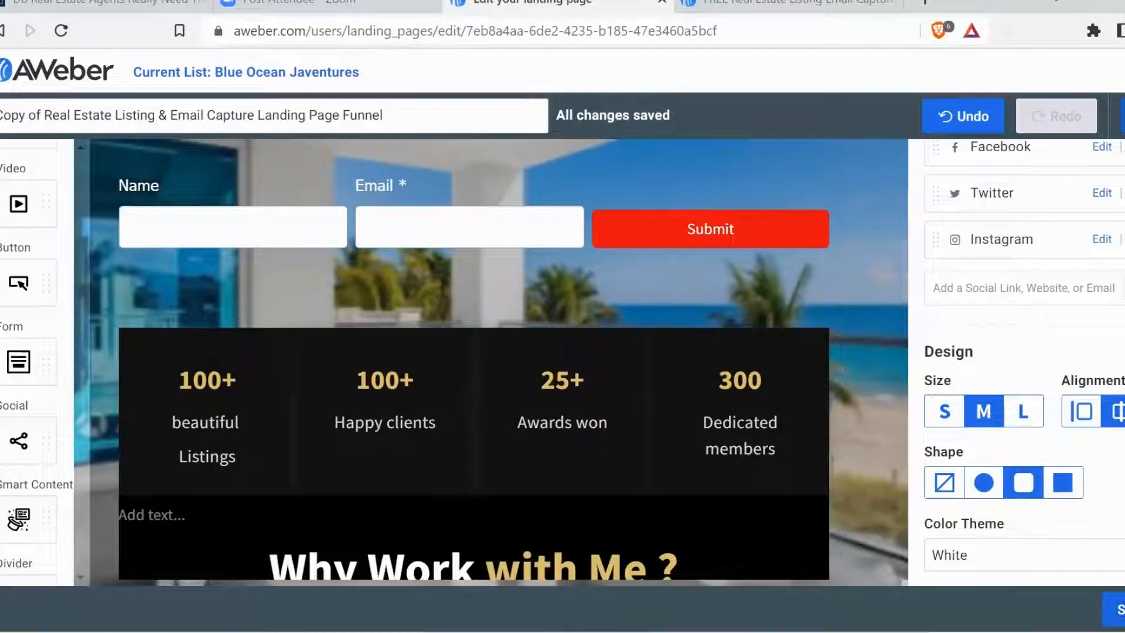
click(1123, 116)
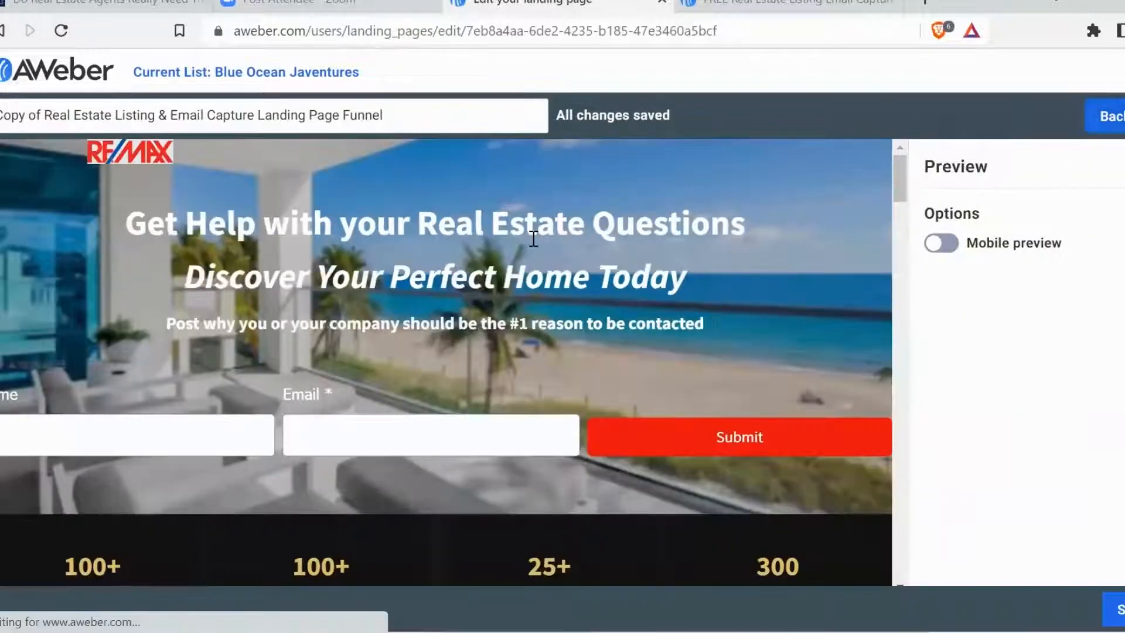
click(943, 249)
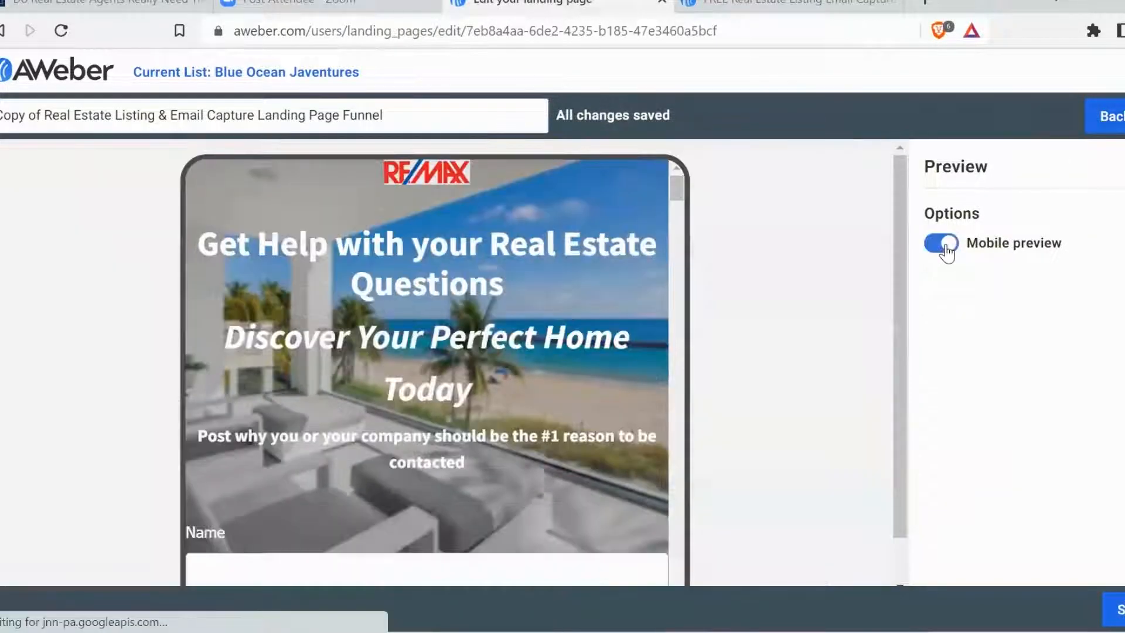
scroll(505, 261, down, 10)
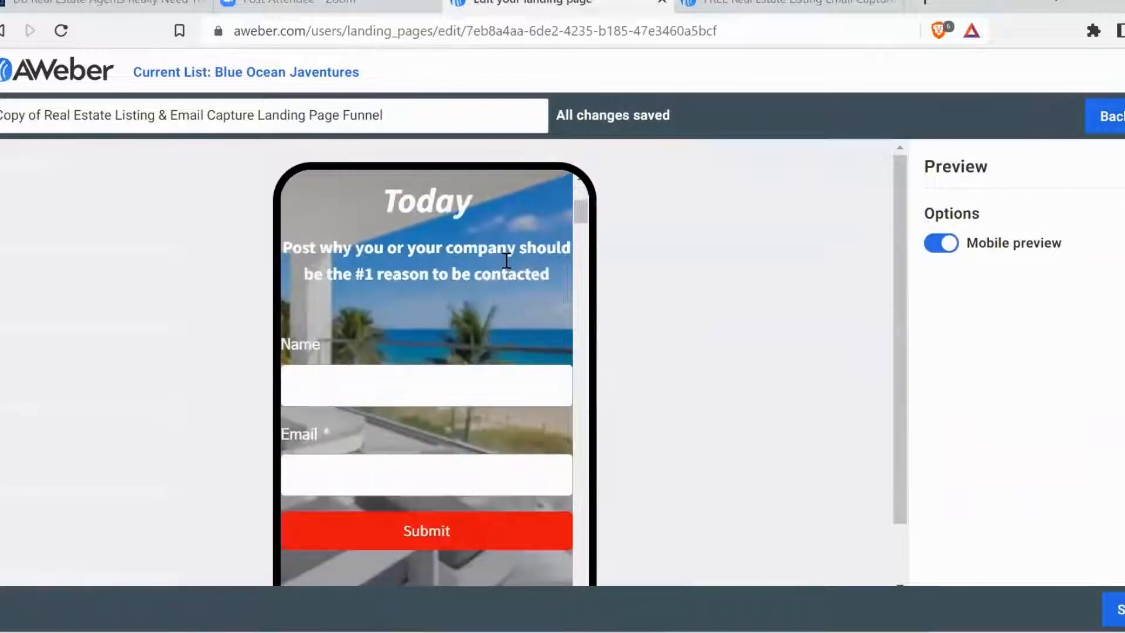
scroll(507, 268, down, 10)
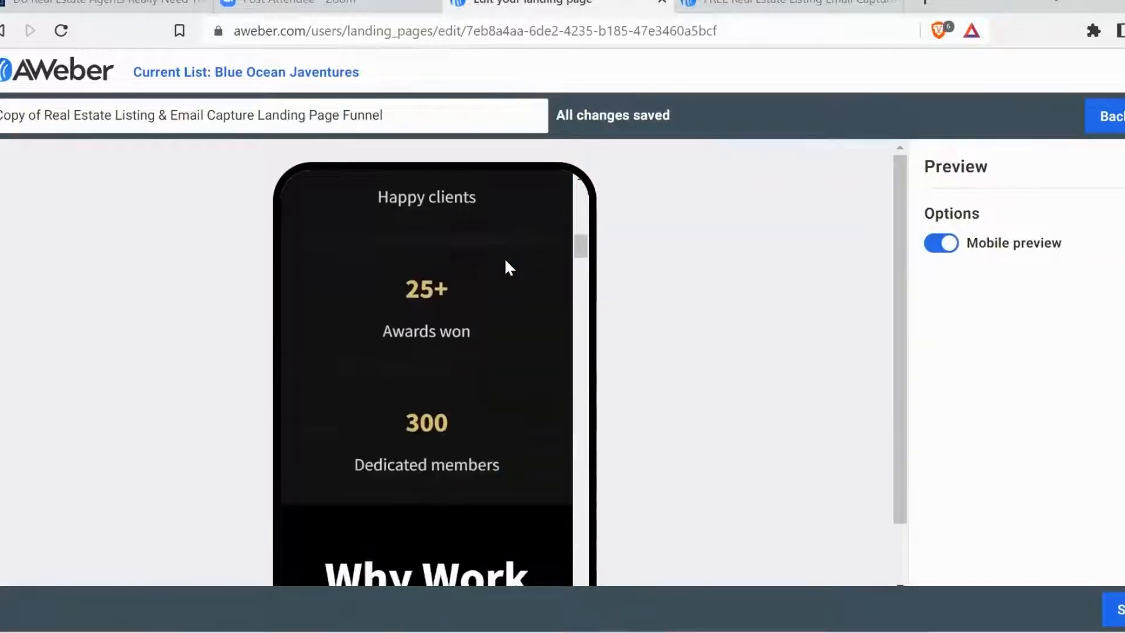
scroll(505, 266, down, 10)
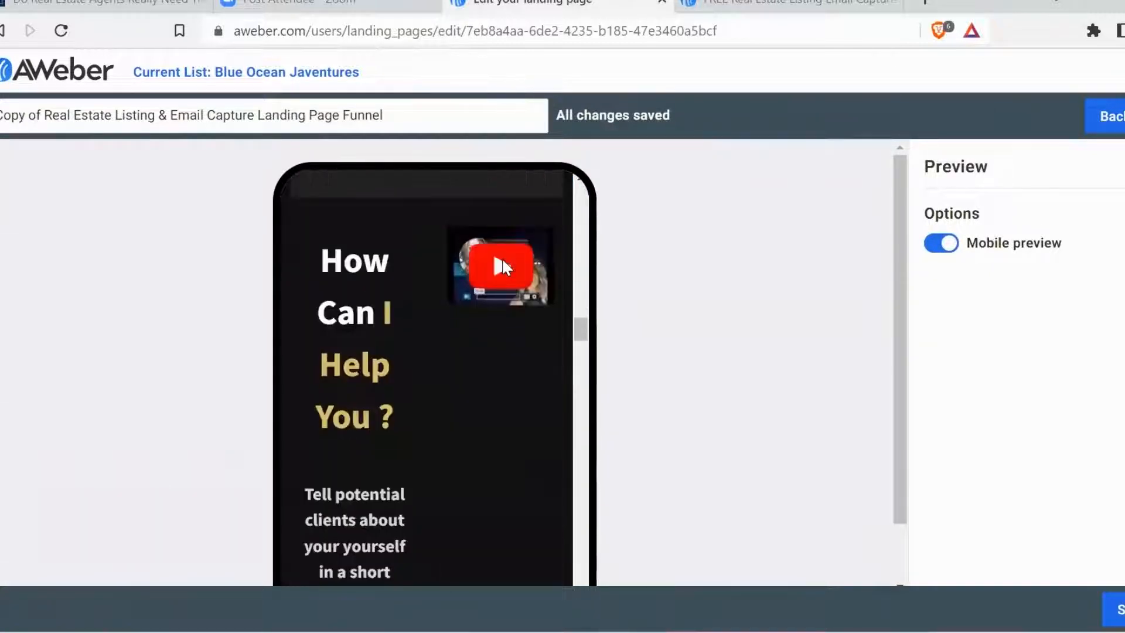
scroll(505, 267, down, 3)
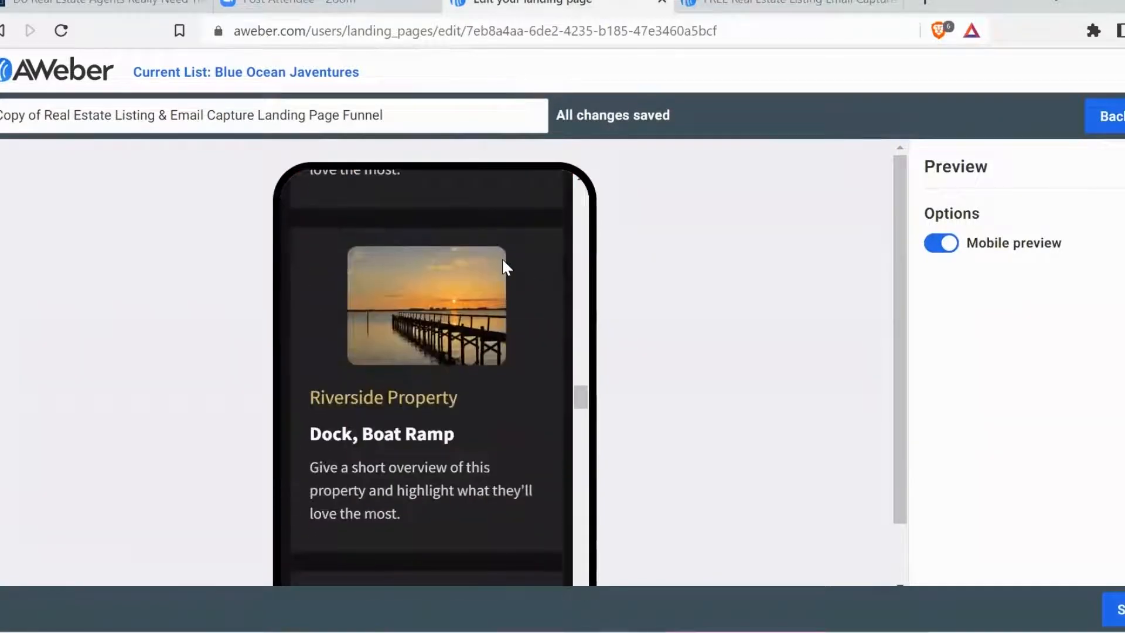
- Turn off the mobile preview and check the desktop layout from the footer back up to the header
click(946, 246)
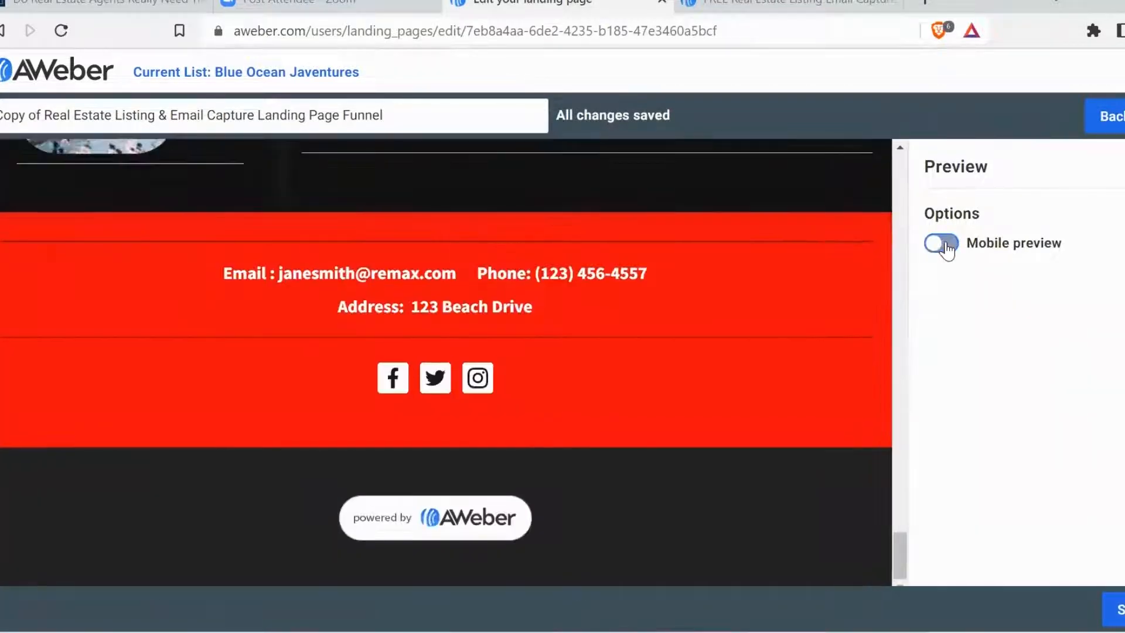
scroll(745, 324, up, 15)
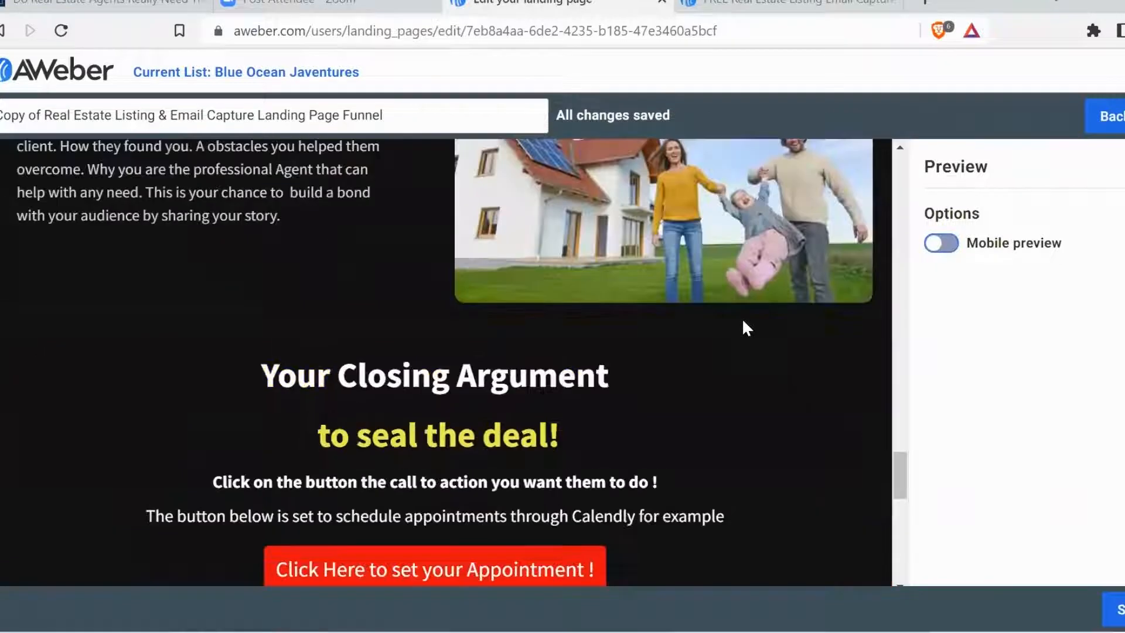
scroll(743, 321, up, 10)
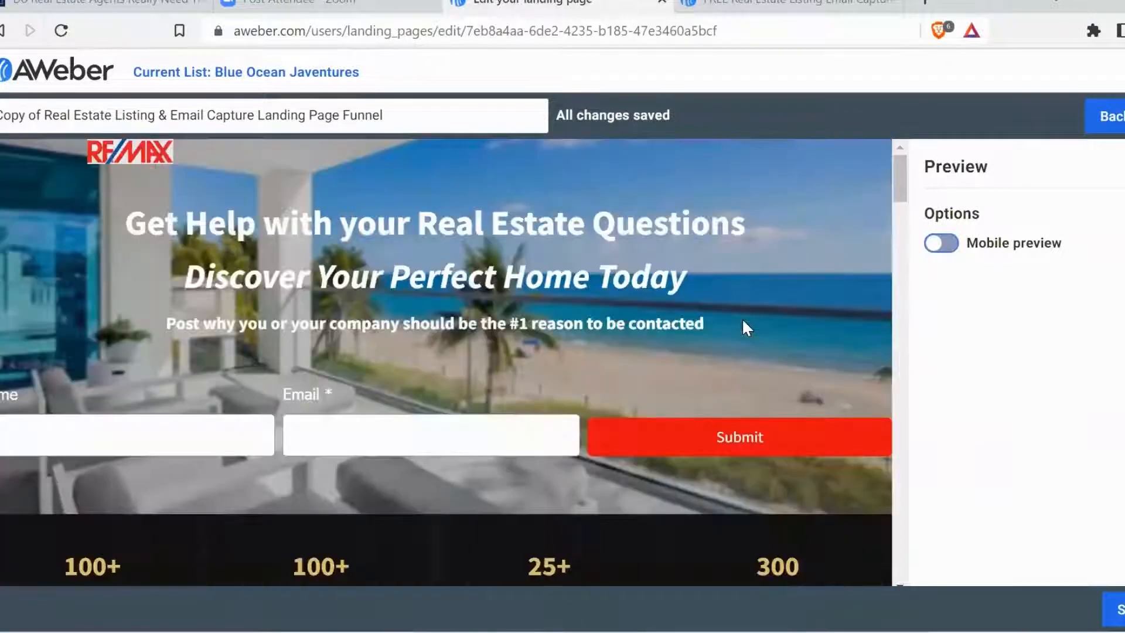